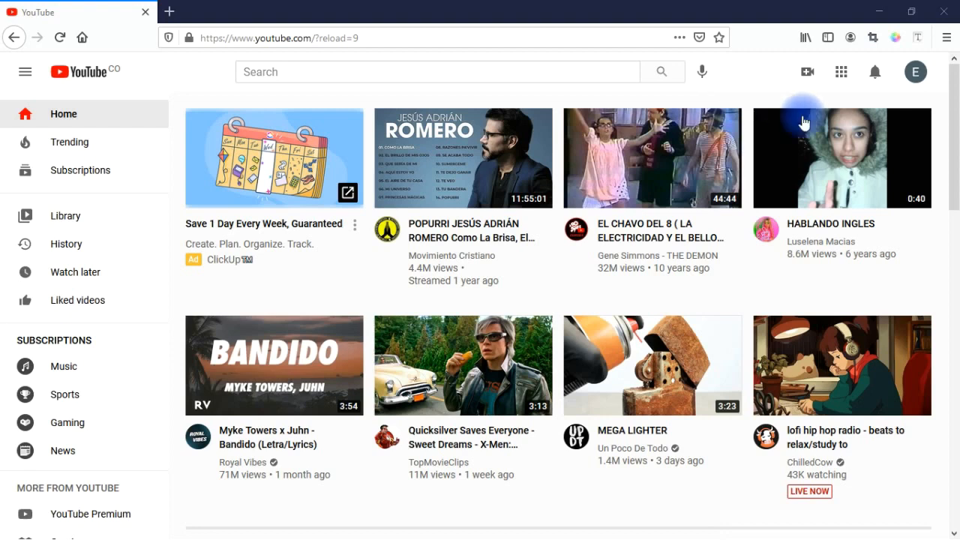
Step: Start a new channel from the account menu and choose the 'Use a custom name' option
{"action": "left_click", "coordinate": [898, 78]}
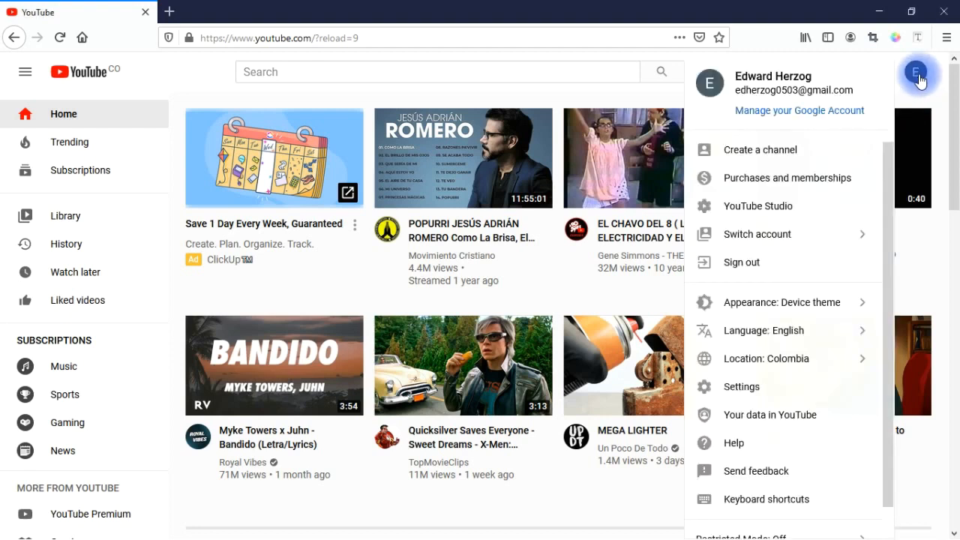
{"action": "left_click", "coordinate": [778, 154]}
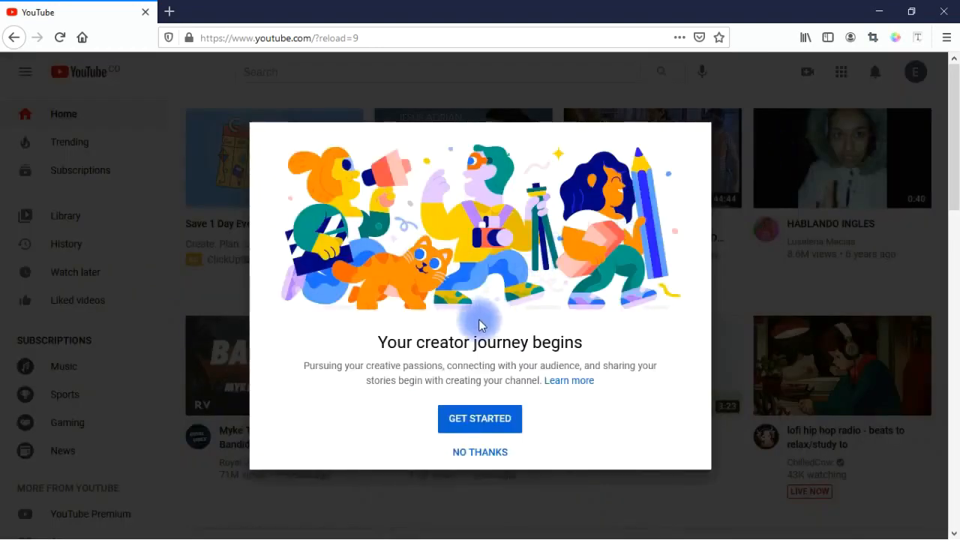
{"action": "left_click", "coordinate": [468, 413]}
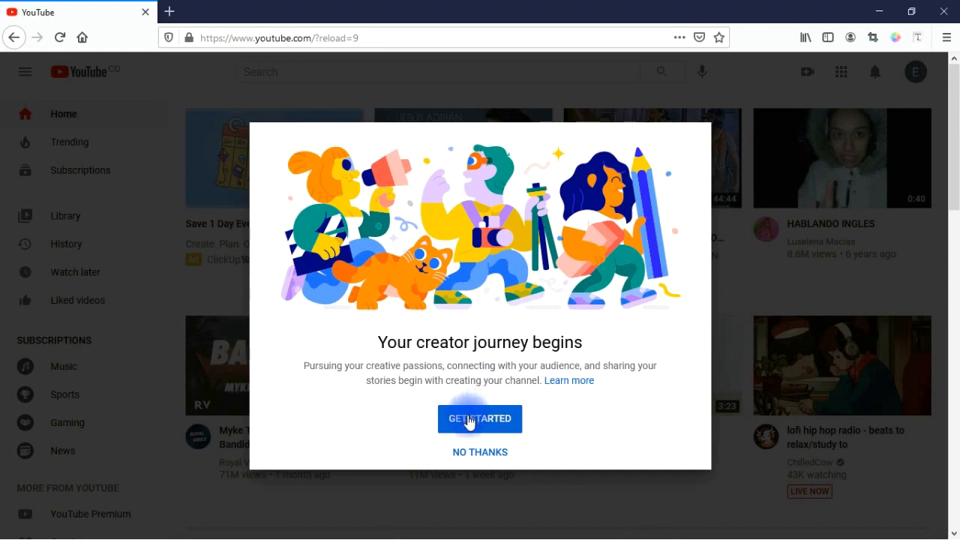
{"action": "left_click", "coordinate": [468, 420]}
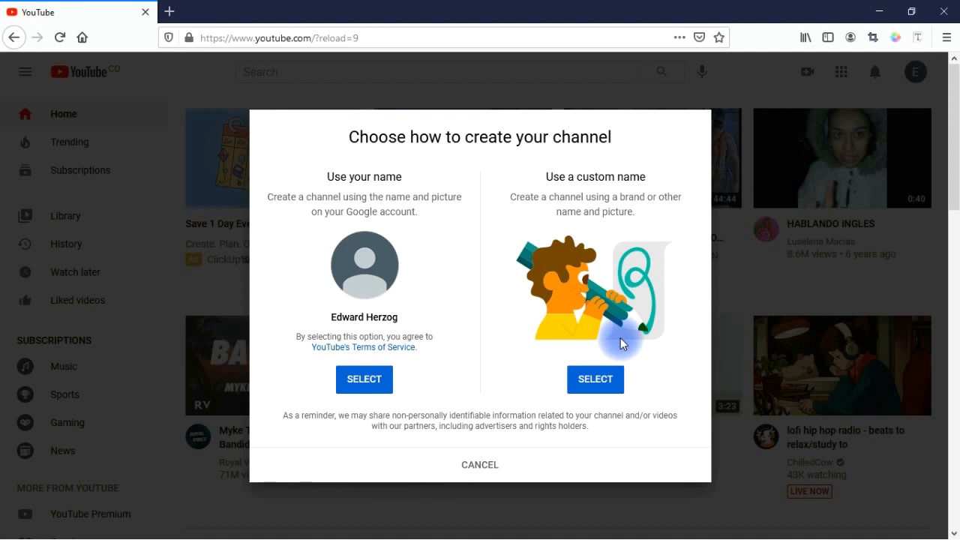
{"action": "left_click", "coordinate": [597, 381]}
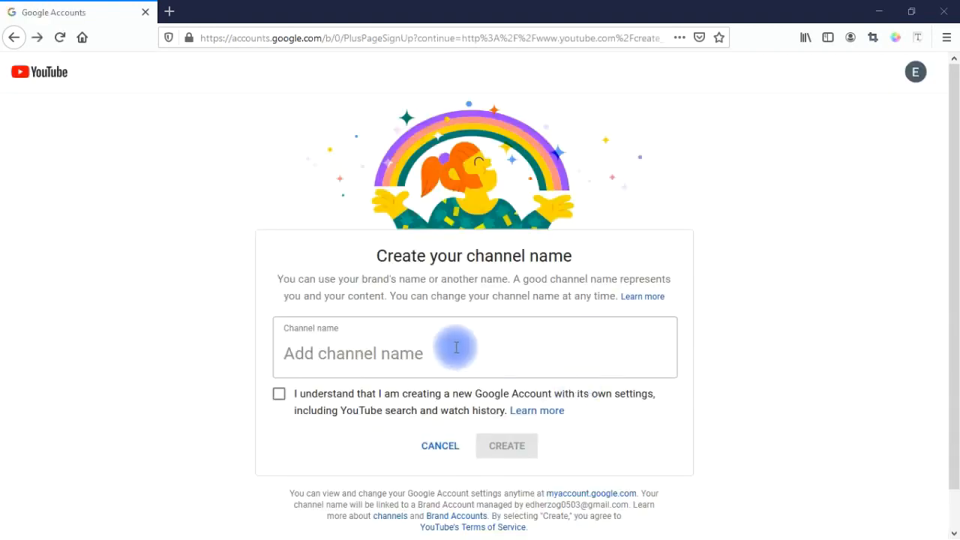
{"action": "left_click", "coordinate": [456, 348]}
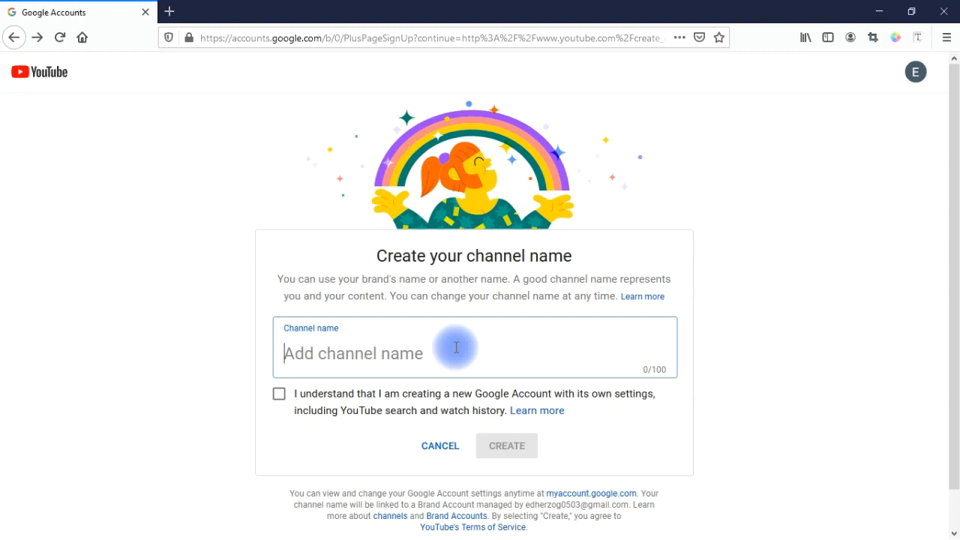
Step: Name the channel 'Solopreneur Success', acknowledge the separate Google Account, and create it
{"action": "type", "text": "Solopreneur Suc"}
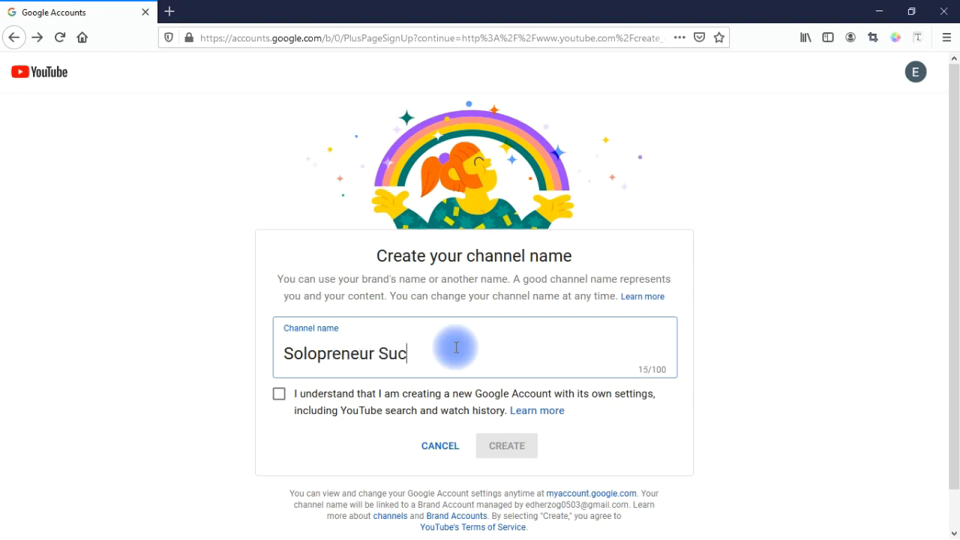
{"action": "type", "text": "cess"}
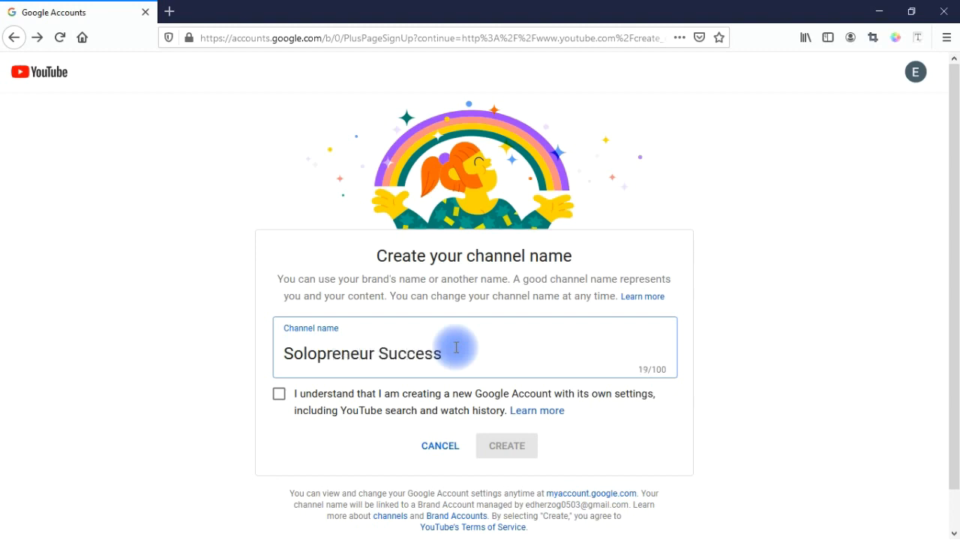
{"action": "left_click", "coordinate": [279, 395]}
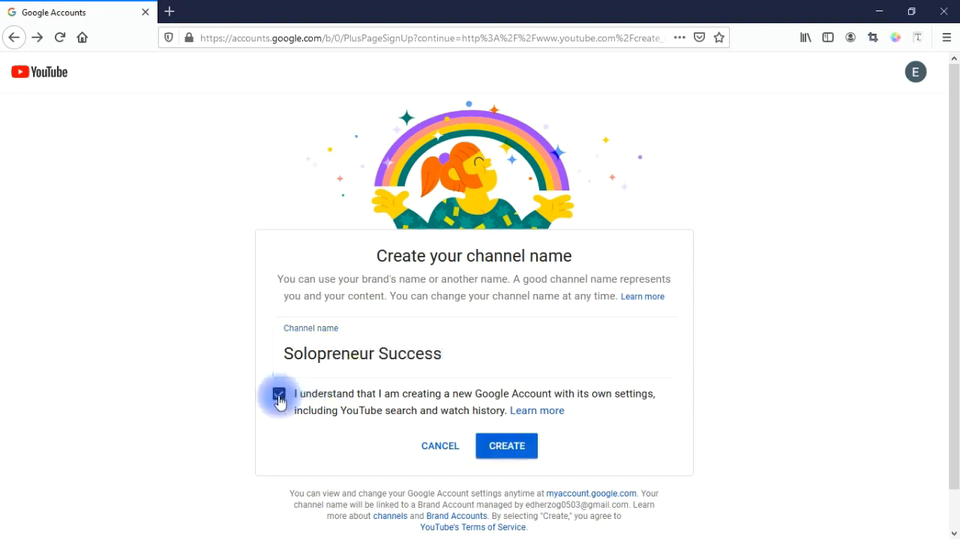
{"action": "left_click", "coordinate": [498, 447]}
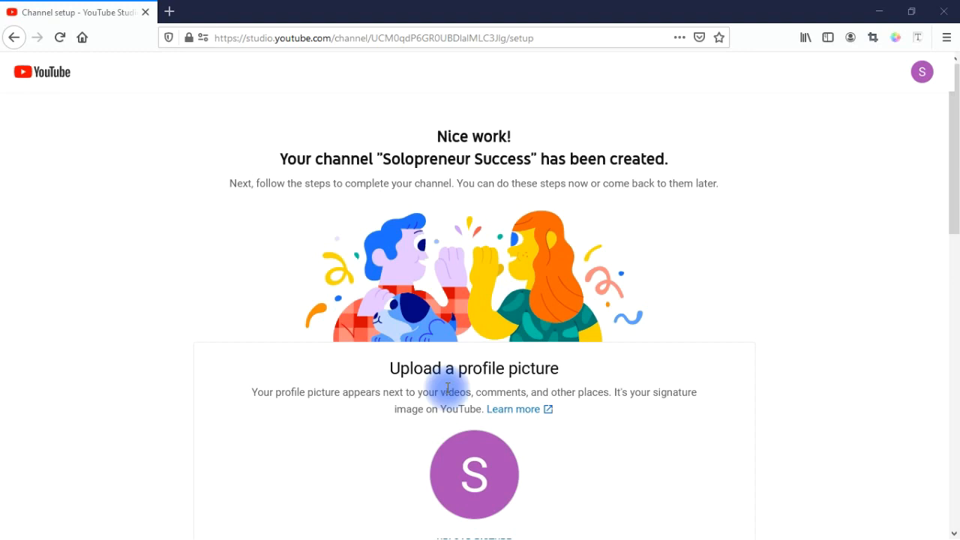
Step: Upload the portrait photo from the desktop as the channel's profile picture
{"action": "left_click", "coordinate": [473, 477]}
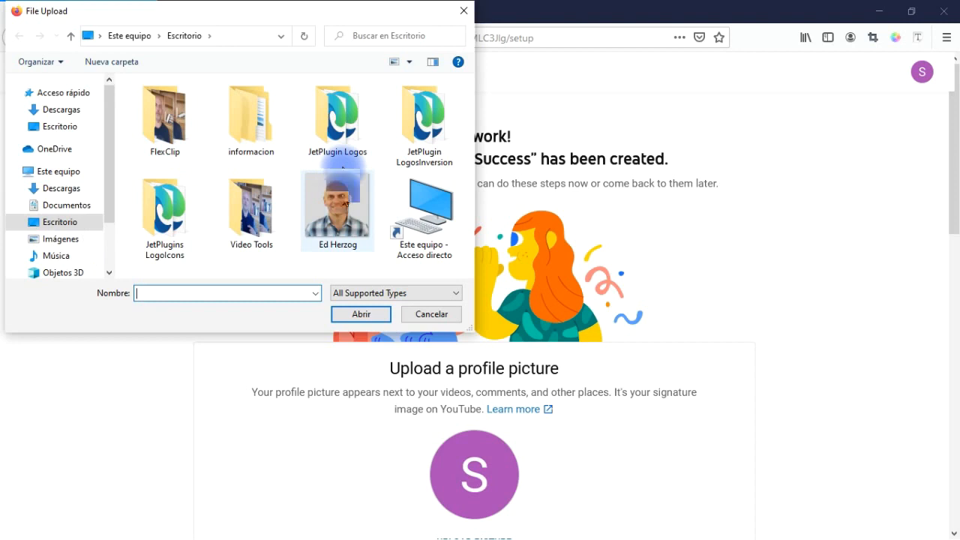
{"action": "left_click", "coordinate": [345, 202]}
{"action": "left_click", "coordinate": [363, 314]}
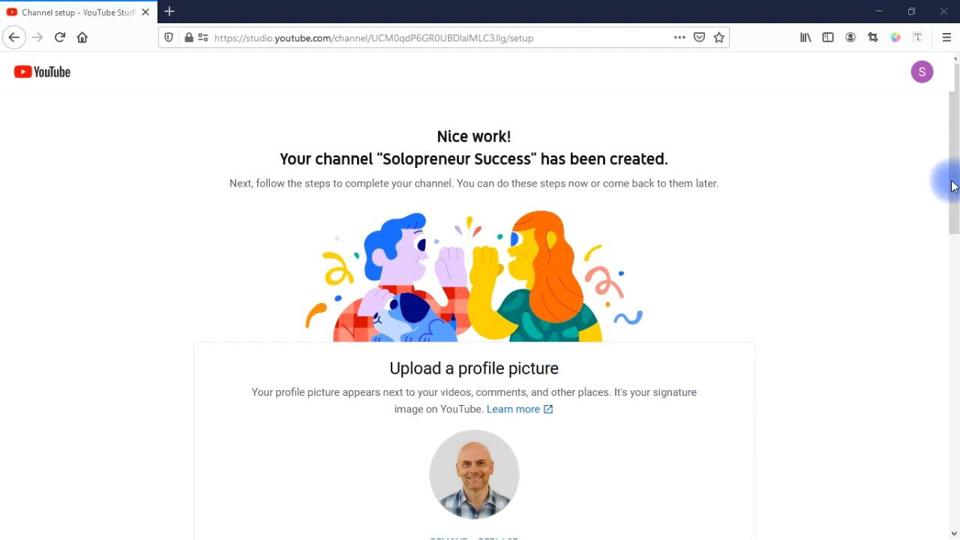
{"action": "left_click_drag", "start_coordinate": [956, 188], "coordinate": [956, 336]}
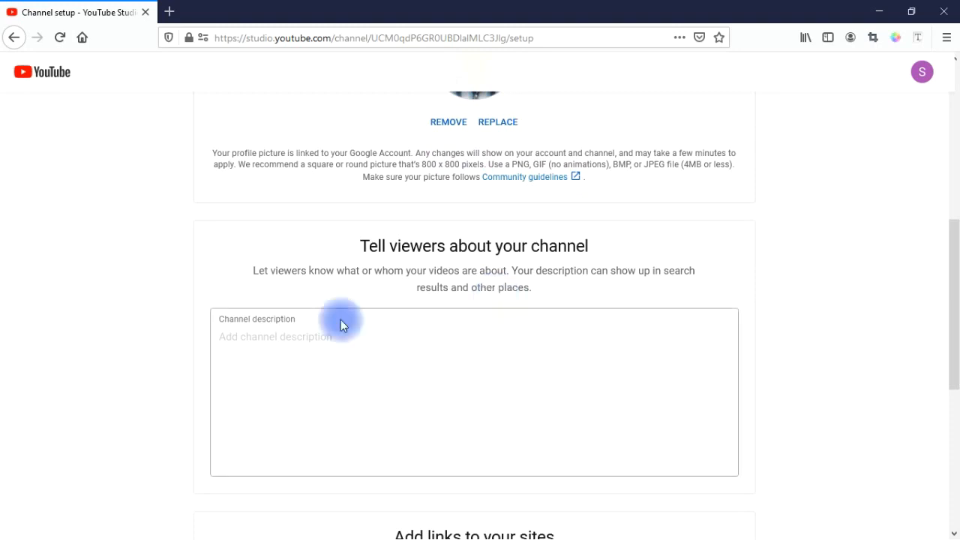
Step: Paste the prepared Solopreneur welcome text, ending with the free course link, into Channel description
{"action": "left_click", "coordinate": [314, 345]}
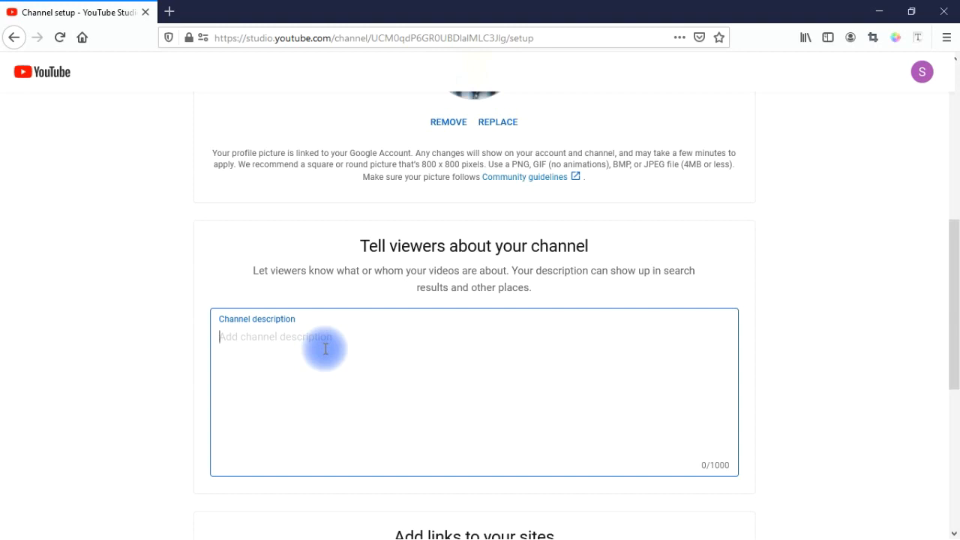
{"action": "key", "text": "ctrl+v"}
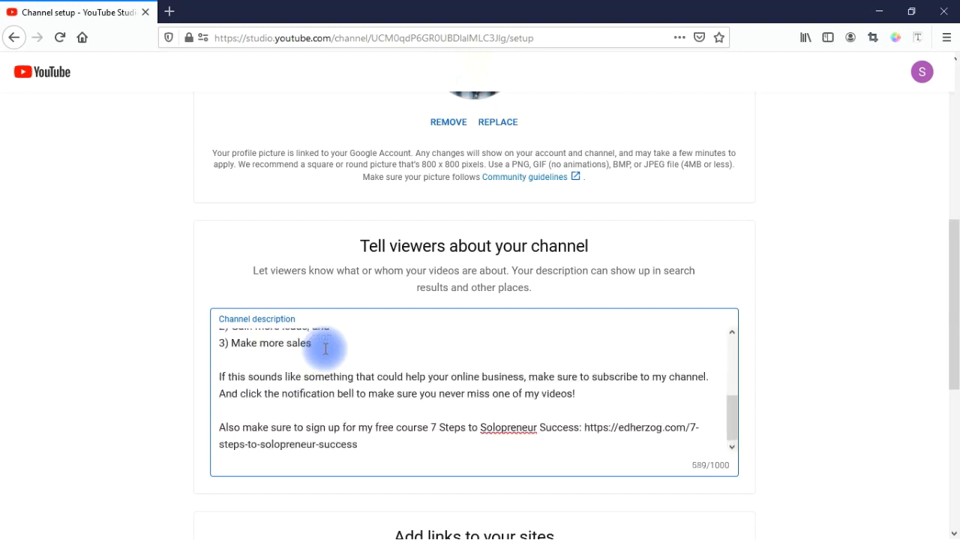
{"action": "left_click_drag", "start_coordinate": [733, 430], "coordinate": [750, 278]}
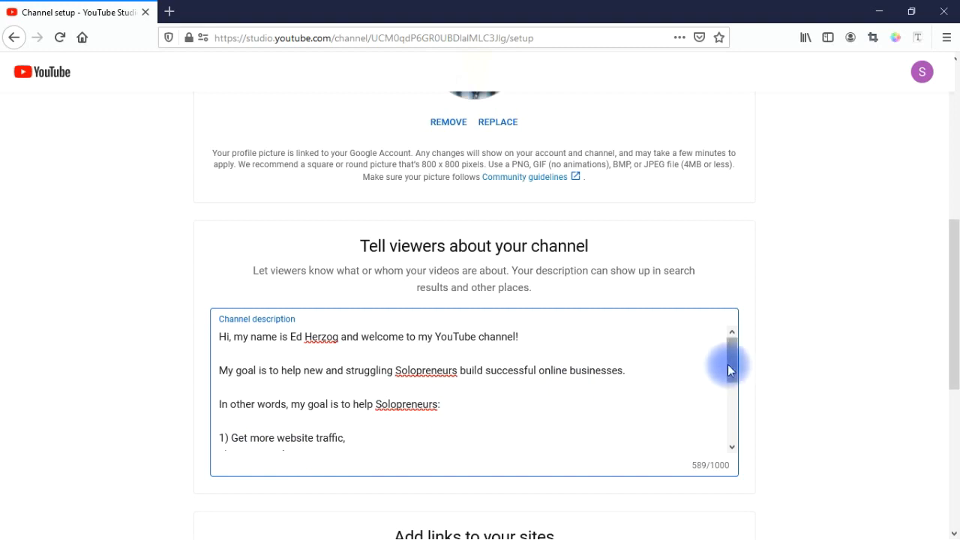
{"action": "left_click_drag", "start_coordinate": [729, 366], "coordinate": [735, 401]}
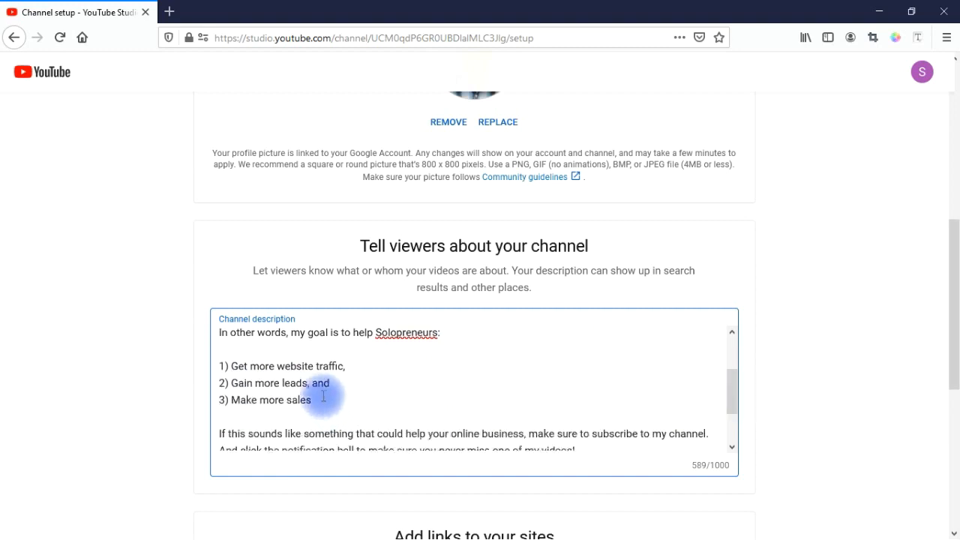
{"action": "left_click_drag", "start_coordinate": [728, 390], "coordinate": [733, 433]}
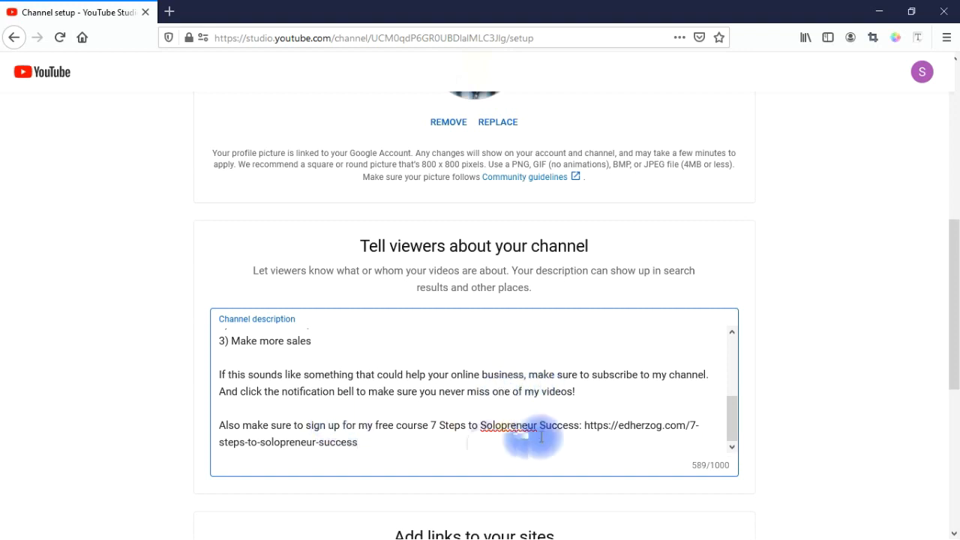
{"action": "left_click", "coordinate": [387, 450]}
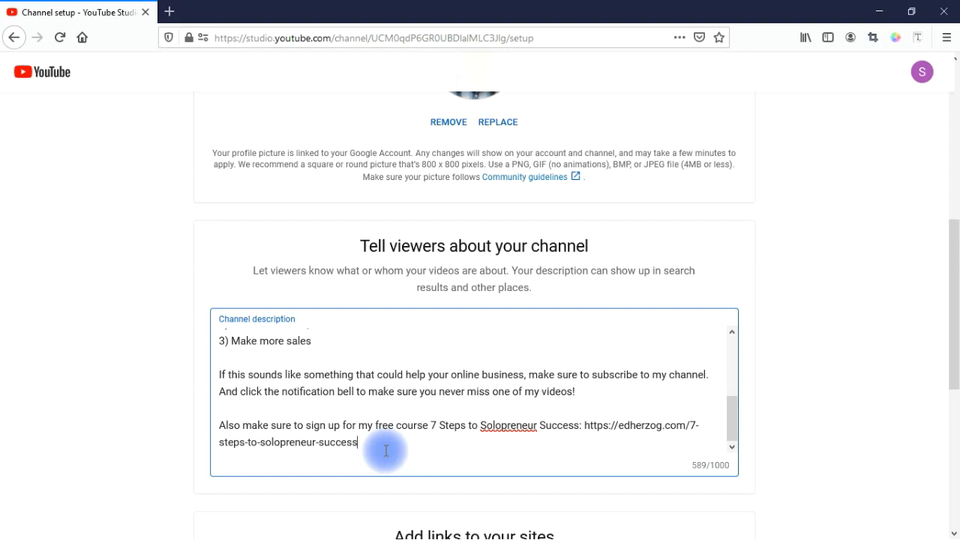
{"action": "left_click_drag", "start_coordinate": [953, 279], "coordinate": [953, 447]}
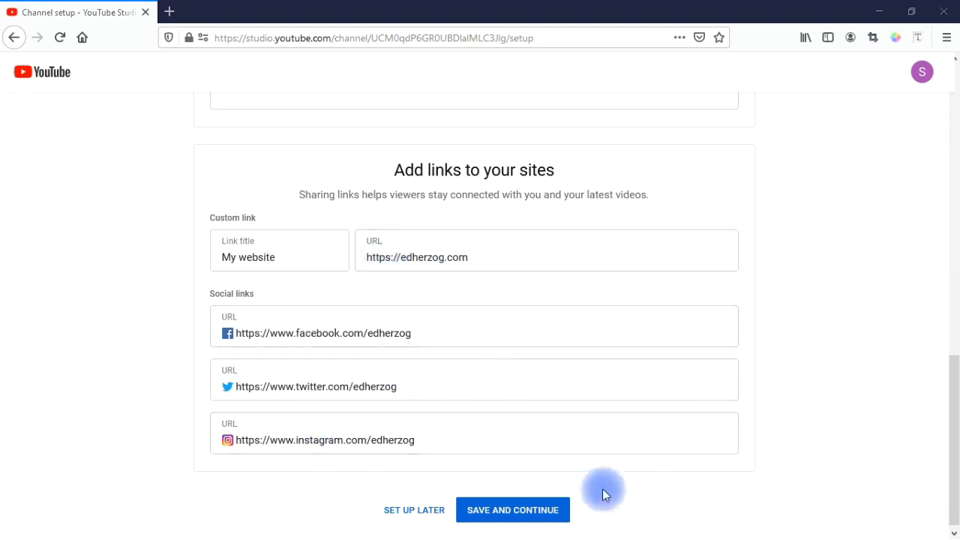
Step: Save the channel setup and continue to the Solopreneur Success channel page
{"action": "left_click", "coordinate": [535, 512]}
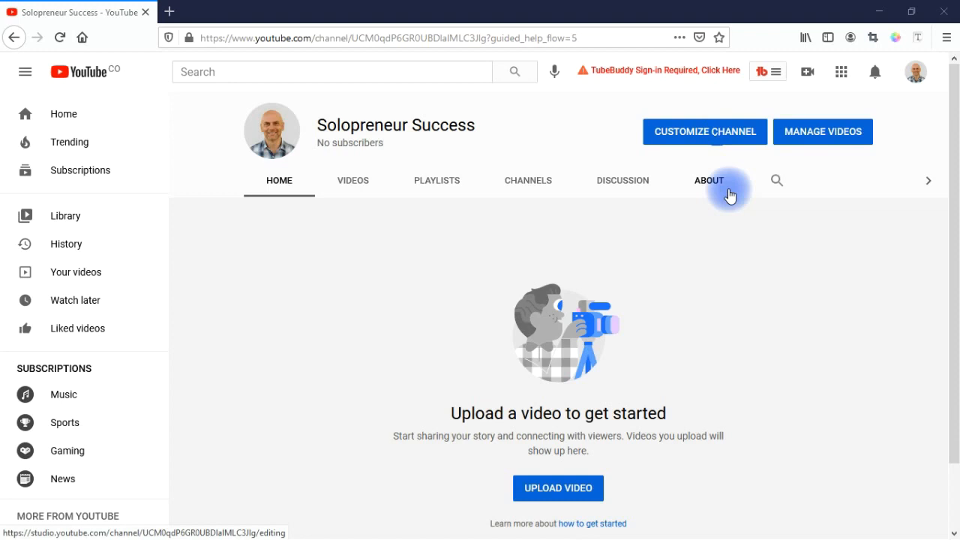
Step: In Basic info, keep 'First 5 links' on the banner and move Instagram above Twitter
{"action": "left_click", "coordinate": [716, 141]}
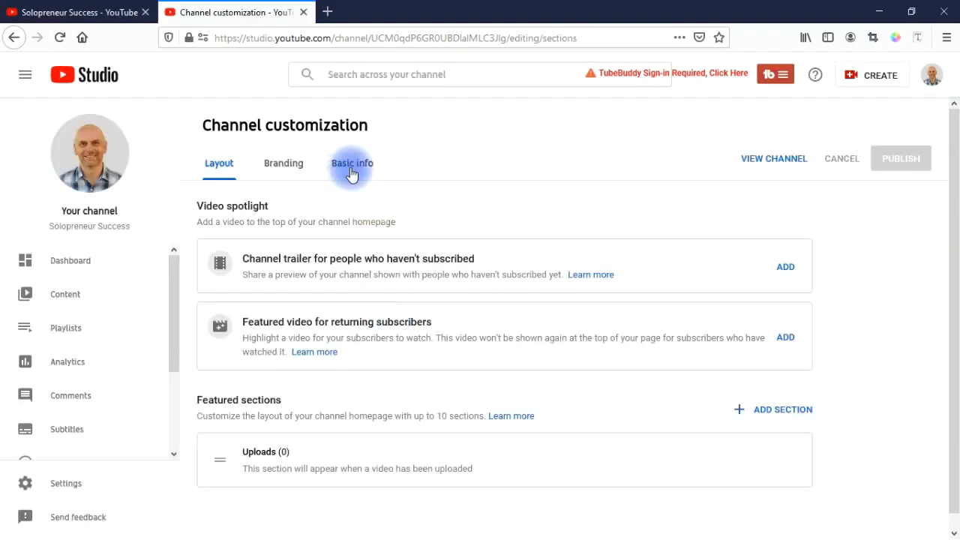
{"action": "left_click", "coordinate": [351, 167]}
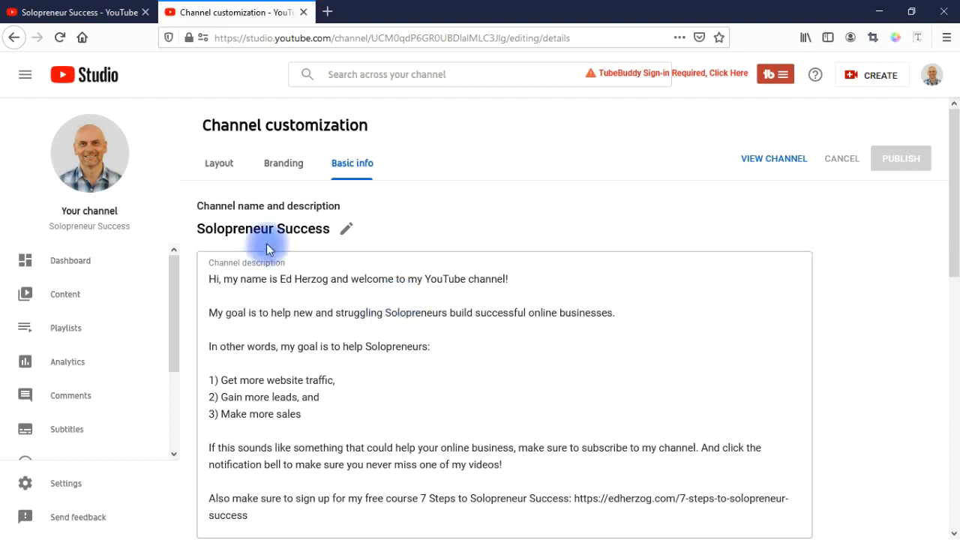
{"action": "left_click_drag", "start_coordinate": [954, 213], "coordinate": [953, 385]}
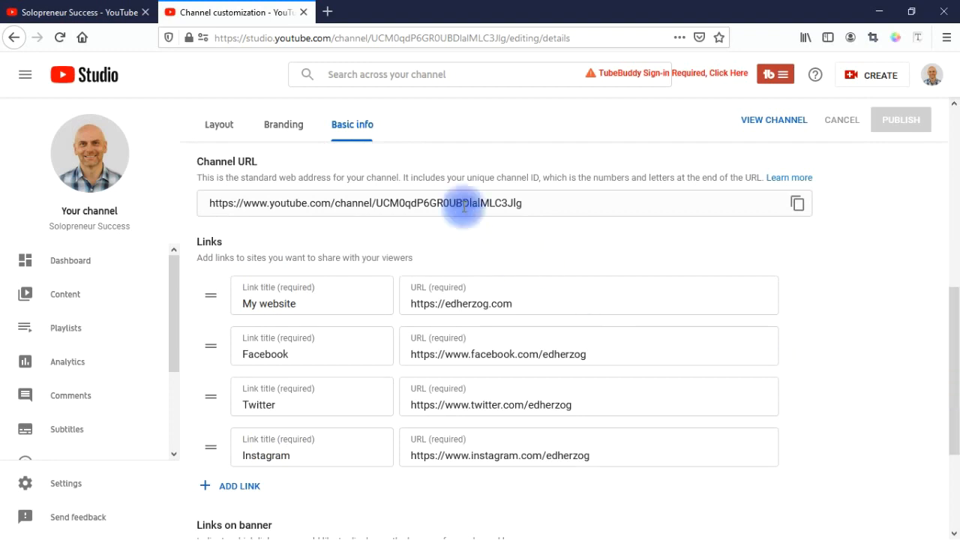
{"action": "left_click_drag", "start_coordinate": [953, 306], "coordinate": [949, 364]}
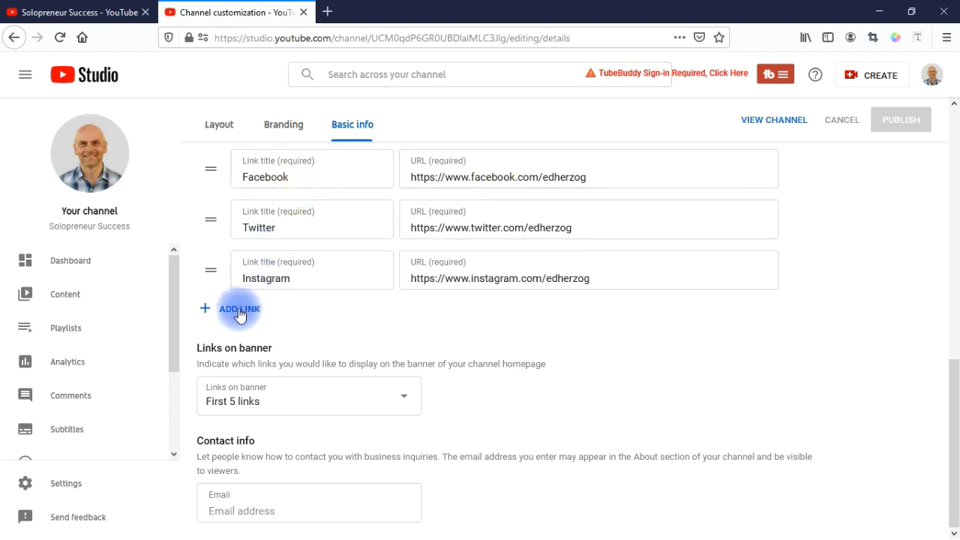
{"action": "left_click", "coordinate": [359, 411]}
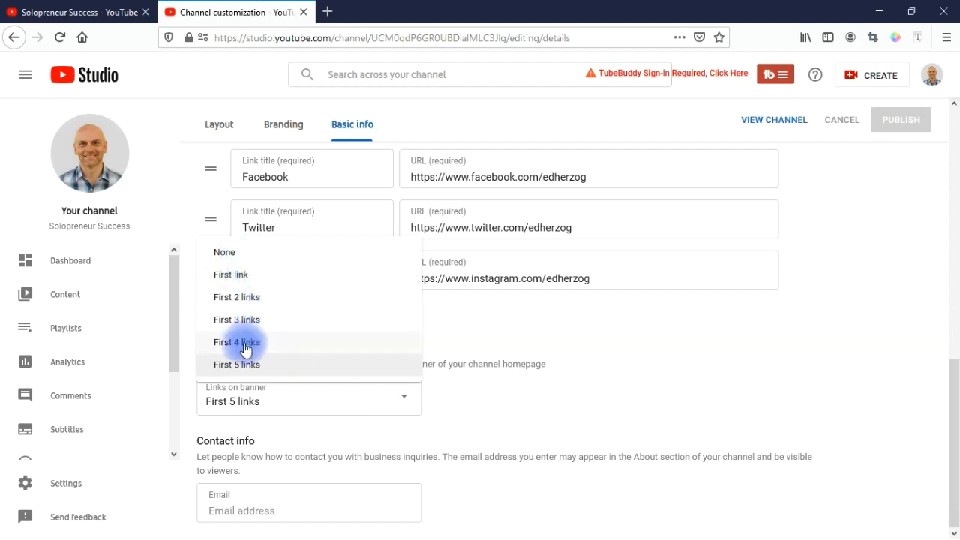
{"action": "left_click", "coordinate": [828, 318]}
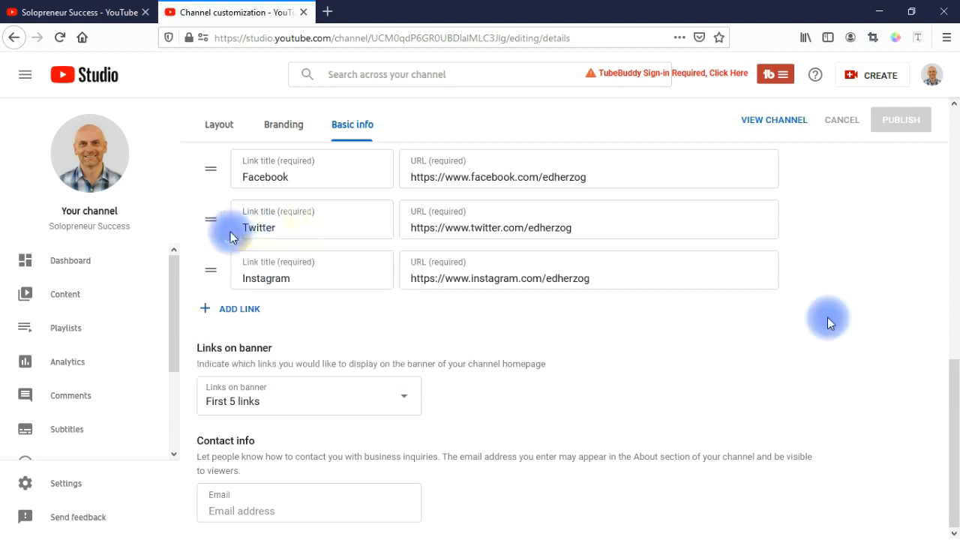
{"action": "left_click_drag", "start_coordinate": [211, 273], "coordinate": [212, 197]}
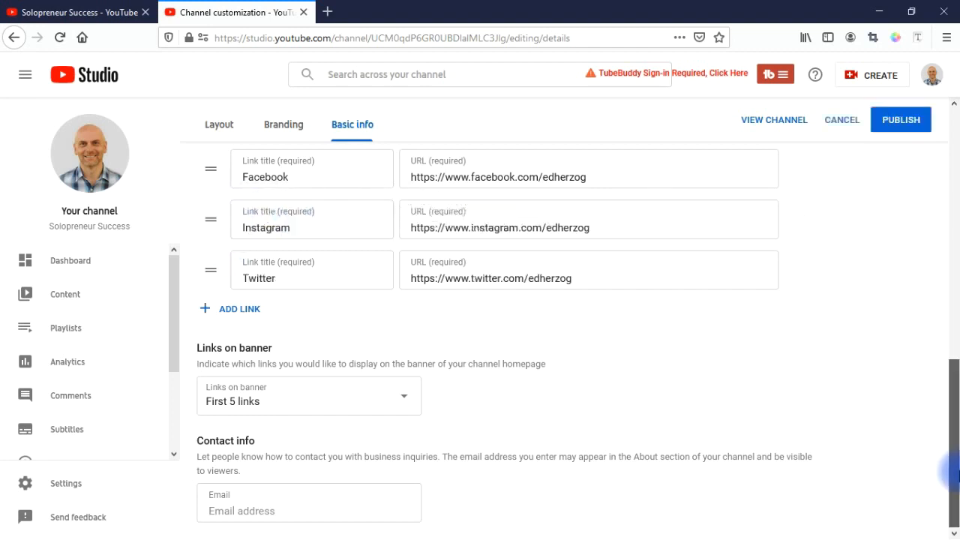
Step: Enter the business contact email address and publish the basic info changes
{"action": "left_click", "coordinate": [244, 510]}
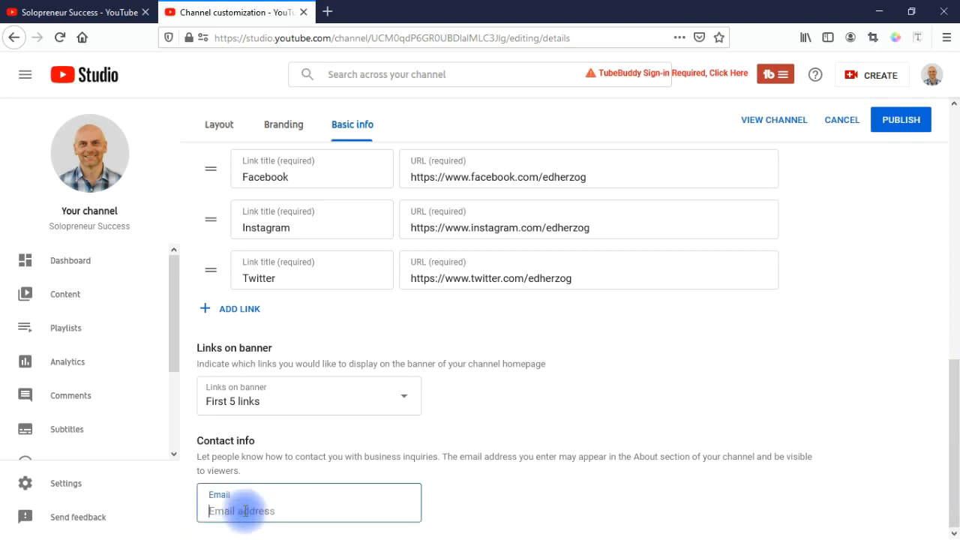
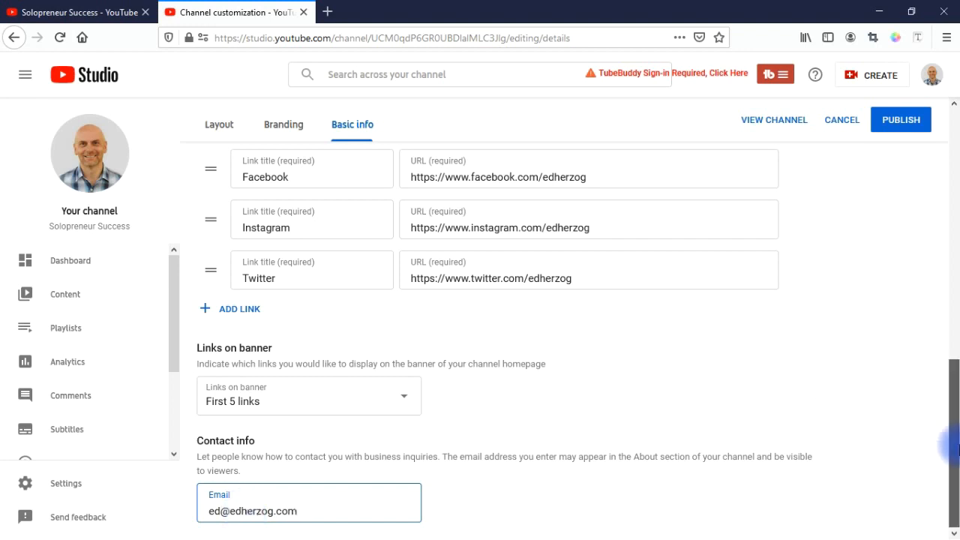
{"action": "left_click", "coordinate": [891, 121]}
Step: On the Branding tab, upload the SOLOPRENEUR SUCCESS image as the banner and accept the crop
{"action": "left_click", "coordinate": [290, 129]}
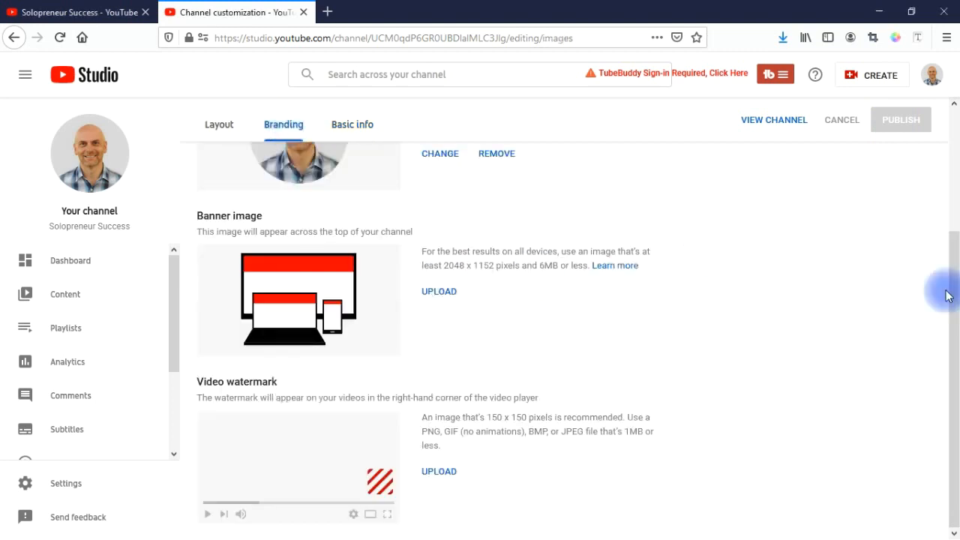
{"action": "scroll", "coordinate": [952, 292], "scroll_direction": "up", "scroll_amount": 2}
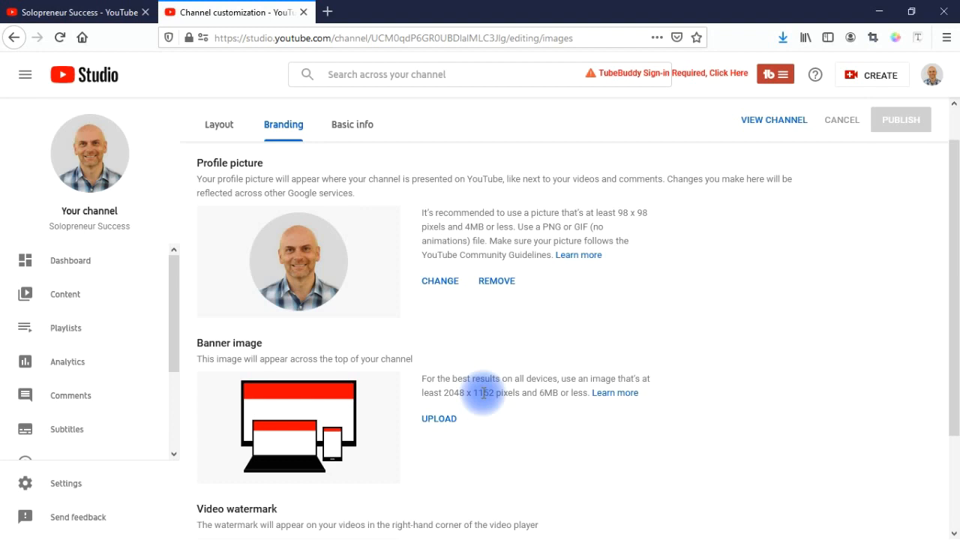
{"action": "left_click", "coordinate": [439, 420]}
{"action": "left_click", "coordinate": [209, 132]}
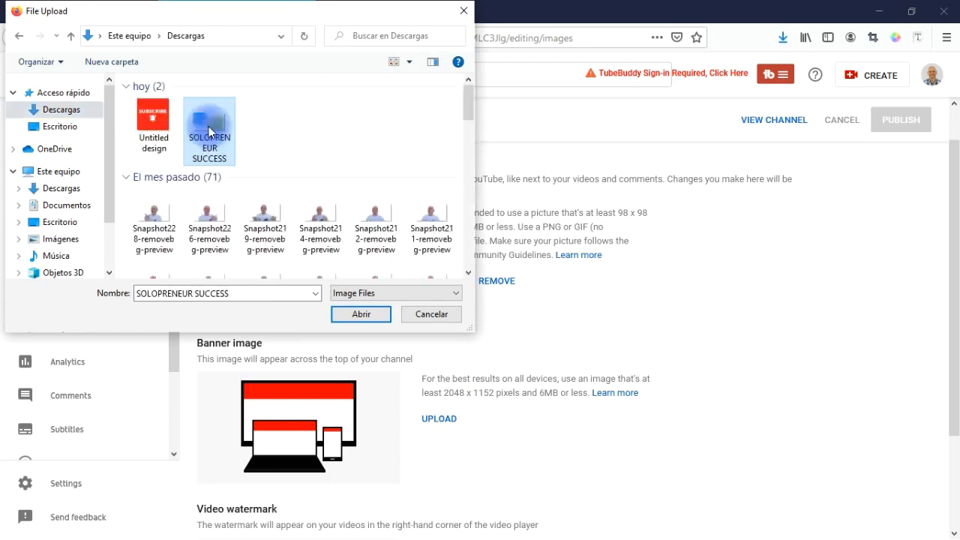
{"action": "left_click", "coordinate": [350, 314]}
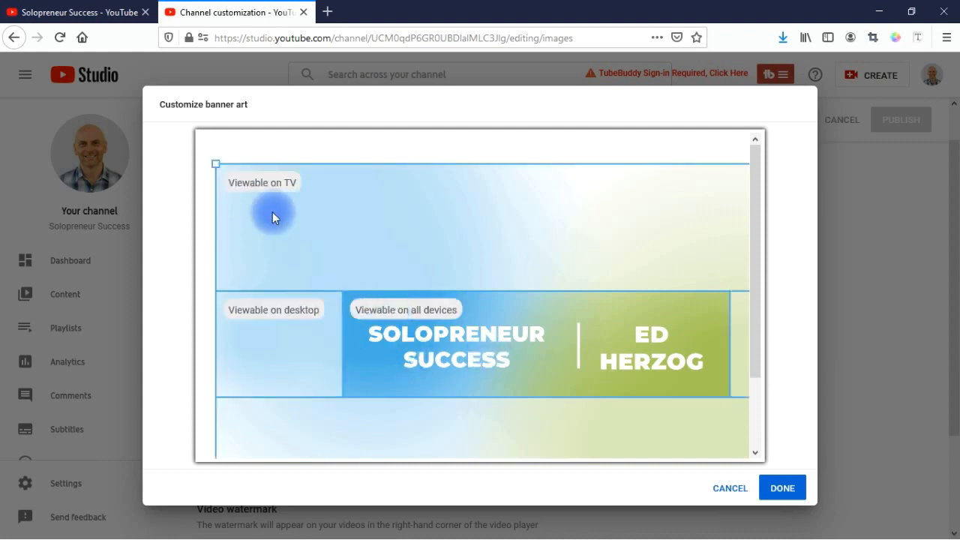
{"action": "left_click", "coordinate": [783, 489]}
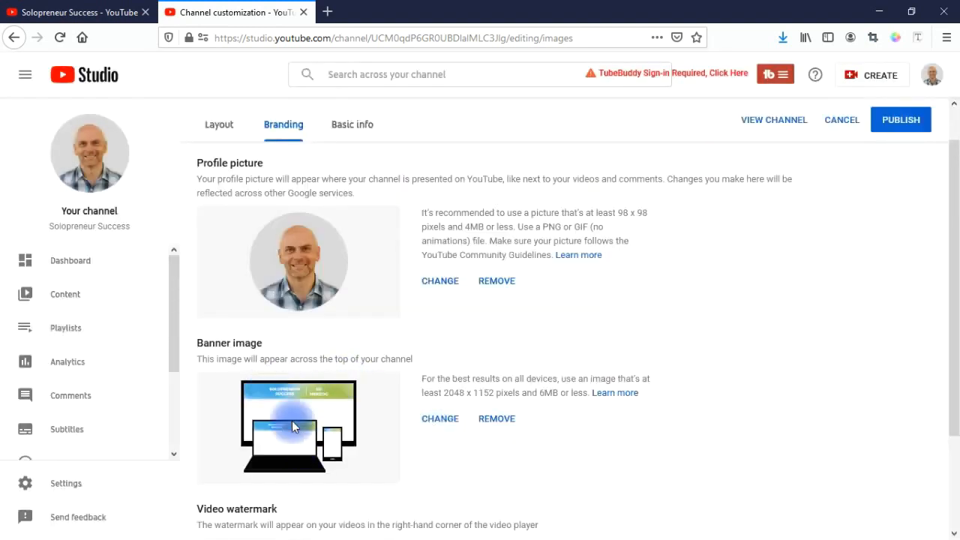
{"action": "left_click_drag", "start_coordinate": [955, 405], "coordinate": [955, 493]}
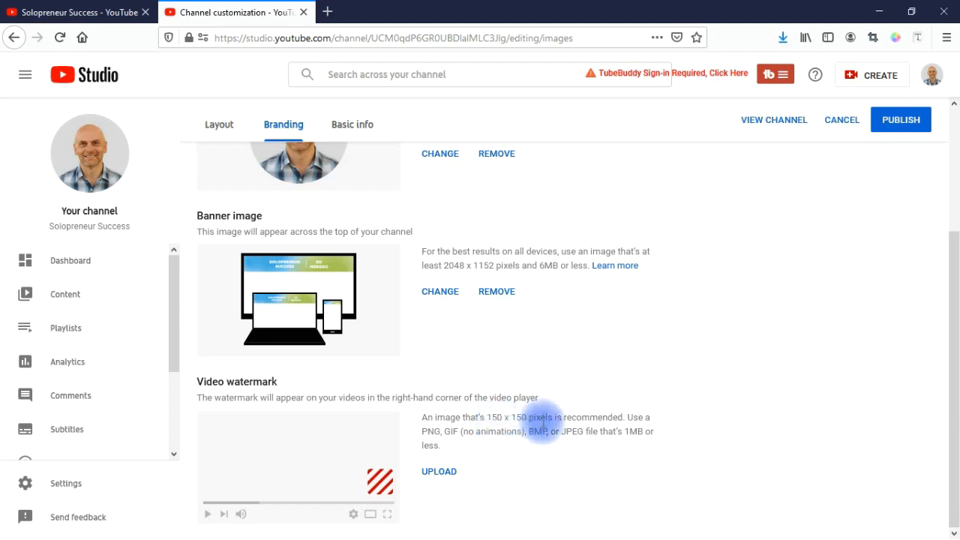
Step: Upload 'Untitled design' as the SUBSCRIBE watermark, display it for the Entire video, and publish
{"action": "left_click", "coordinate": [442, 471]}
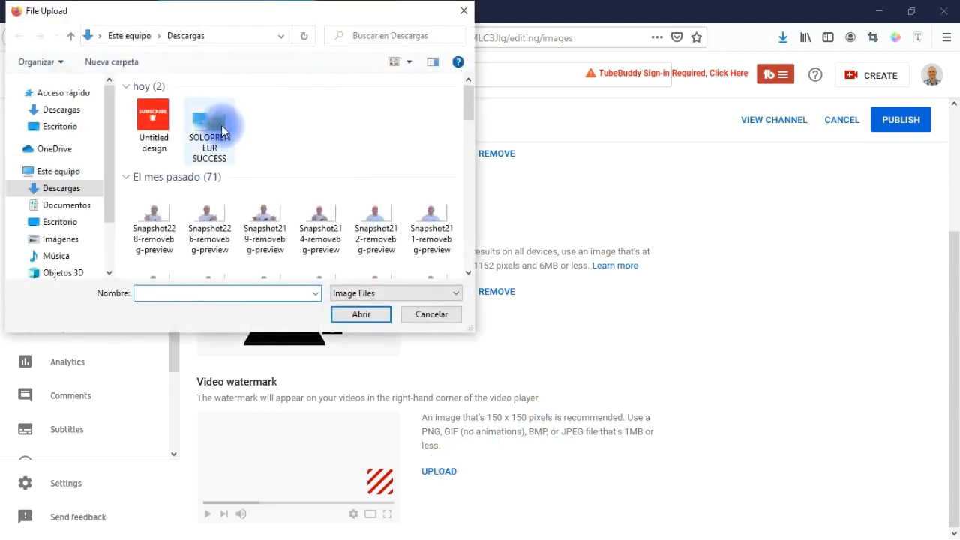
{"action": "left_click", "coordinate": [154, 120]}
{"action": "left_click", "coordinate": [362, 315]}
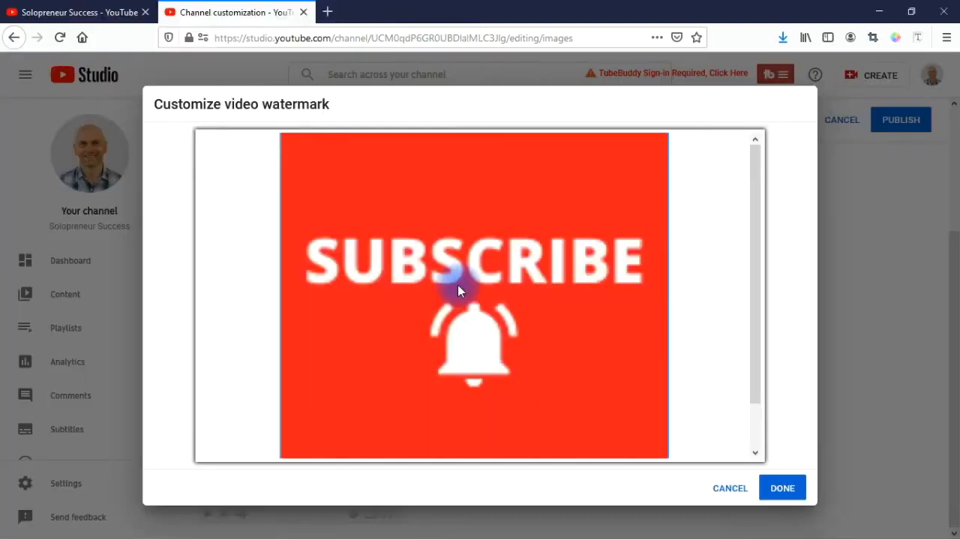
{"action": "left_click", "coordinate": [782, 489]}
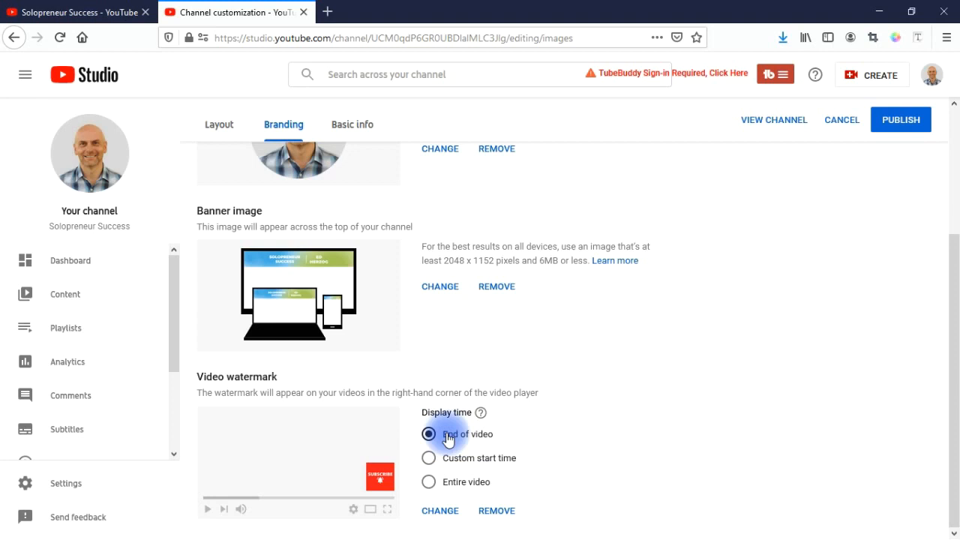
{"action": "left_click", "coordinate": [429, 459]}
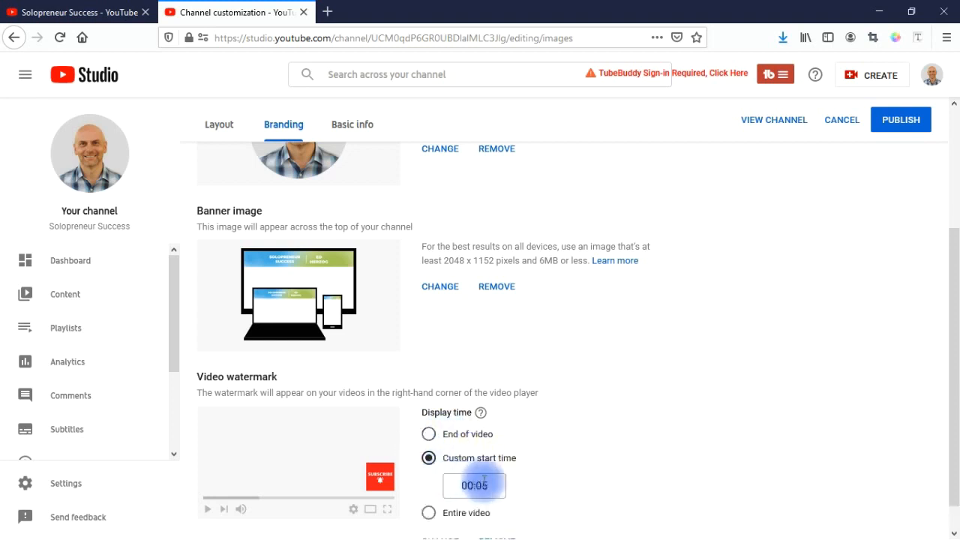
{"action": "left_click", "coordinate": [429, 515]}
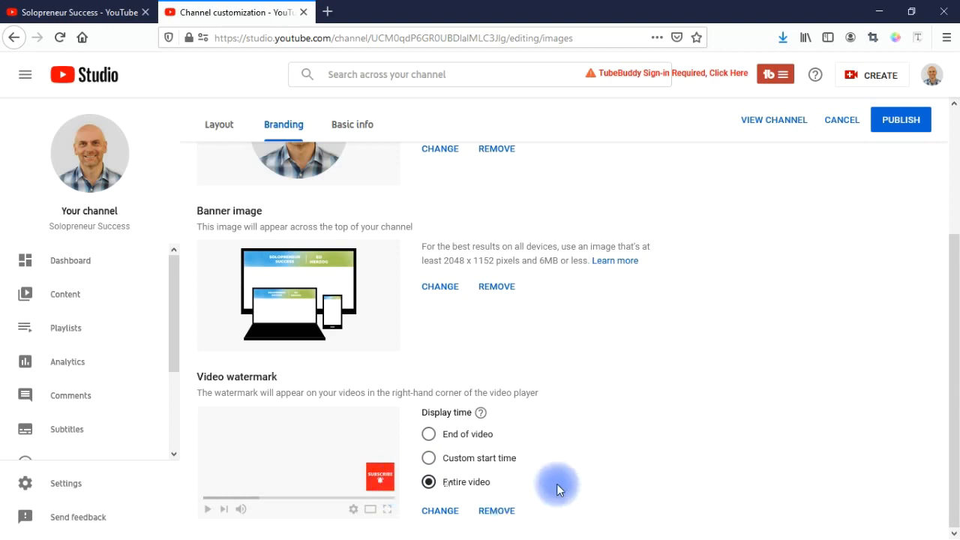
{"action": "left_click", "coordinate": [905, 123]}
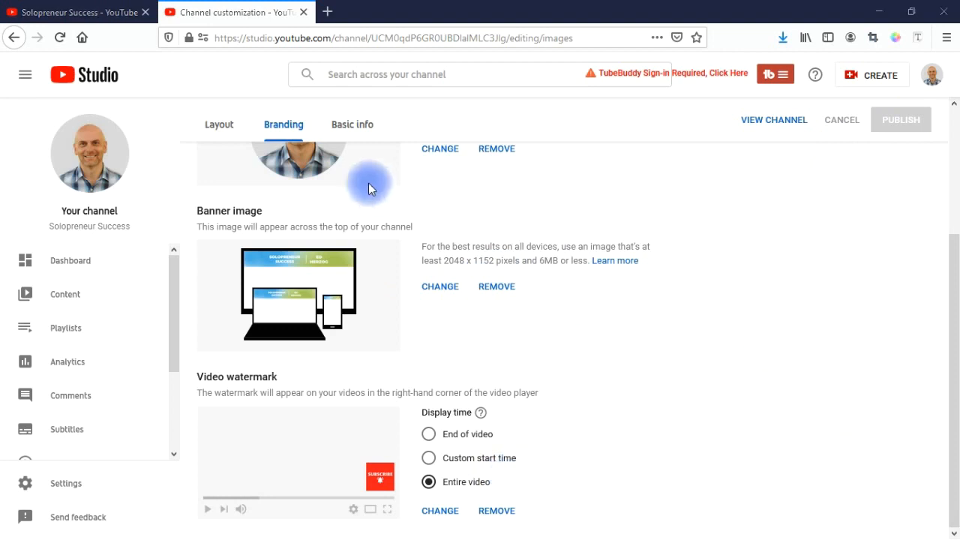
Step: Browse the Layout tab's available section types, then open channel Settings on General
{"action": "left_click", "coordinate": [215, 124]}
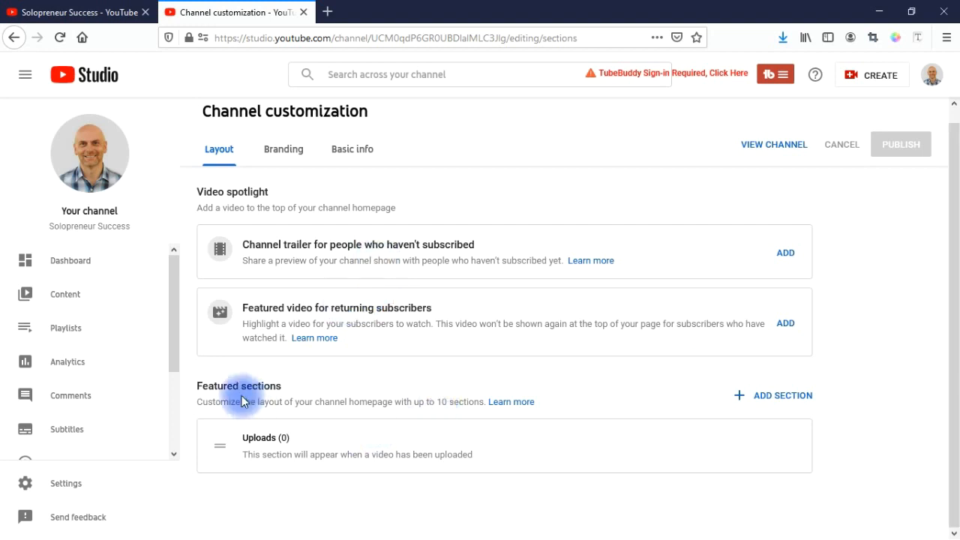
{"action": "left_click", "coordinate": [776, 398]}
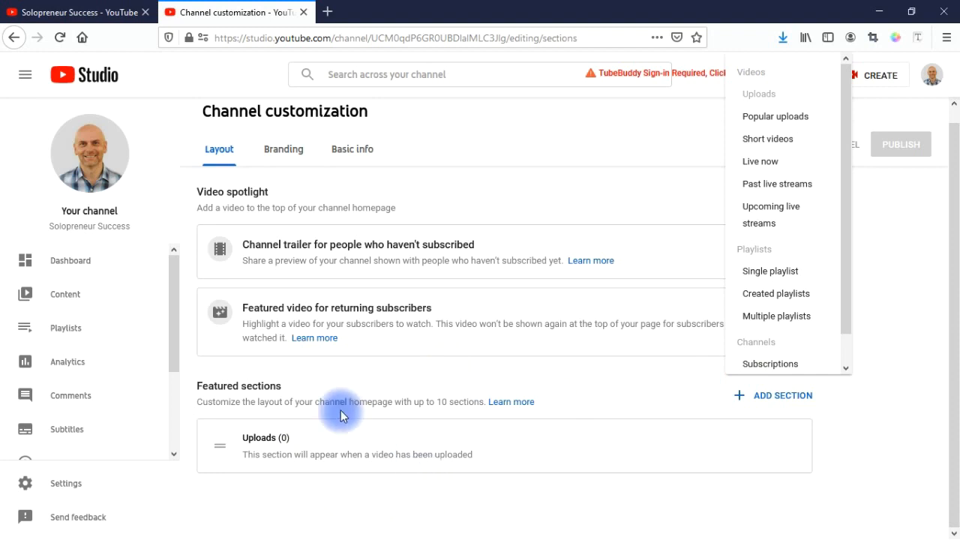
{"action": "left_click", "coordinate": [763, 423]}
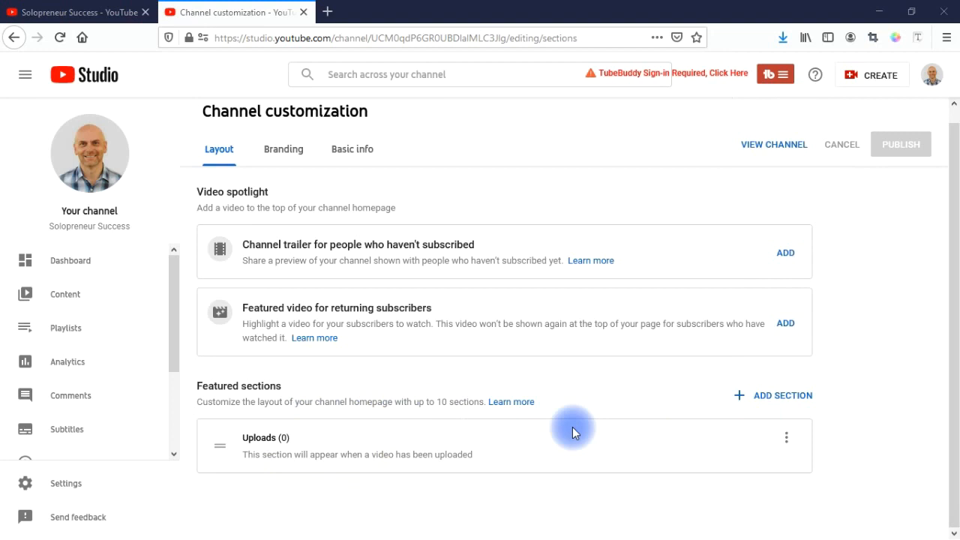
{"action": "left_click", "coordinate": [67, 487]}
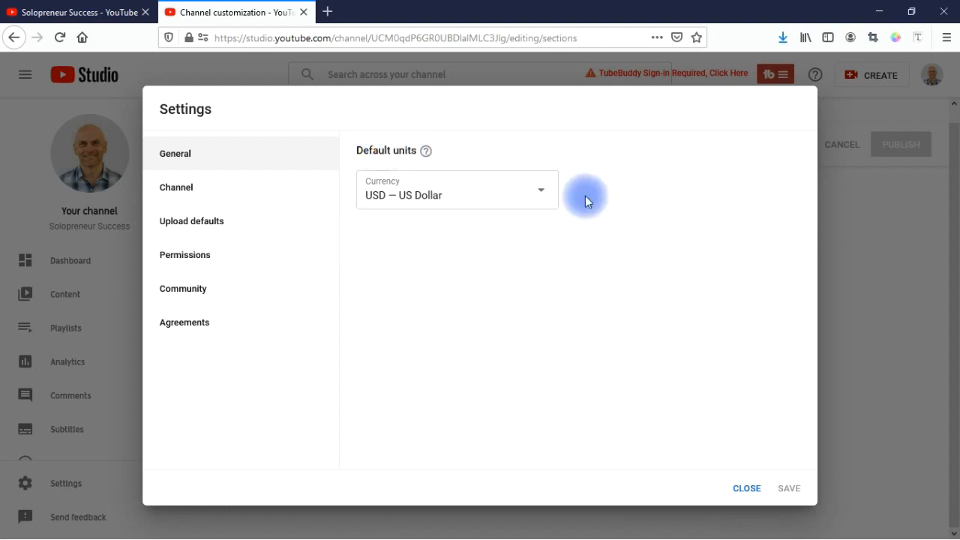
Step: Set the country of residence to Colombia in Basic info, then switch to Advanced settings
{"action": "left_click", "coordinate": [207, 200]}
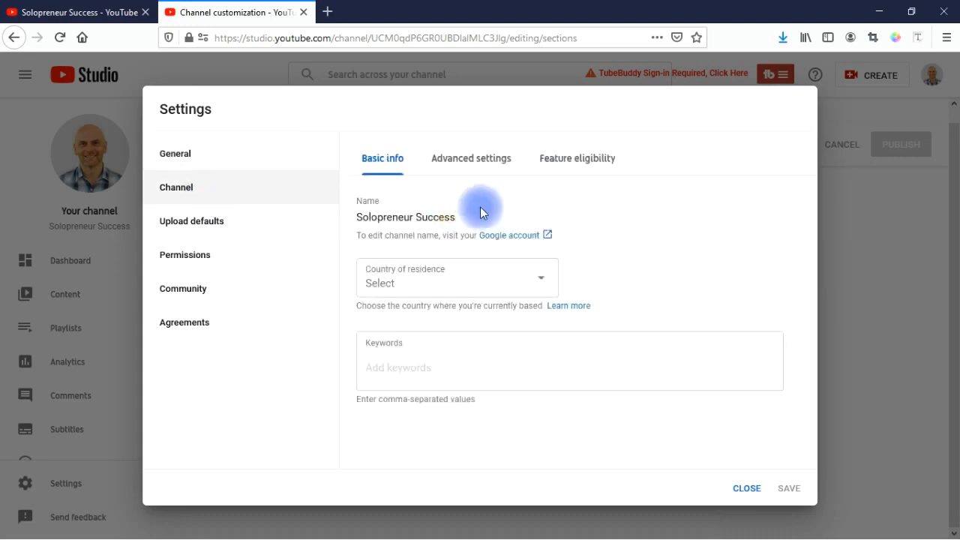
{"action": "left_click", "coordinate": [463, 283]}
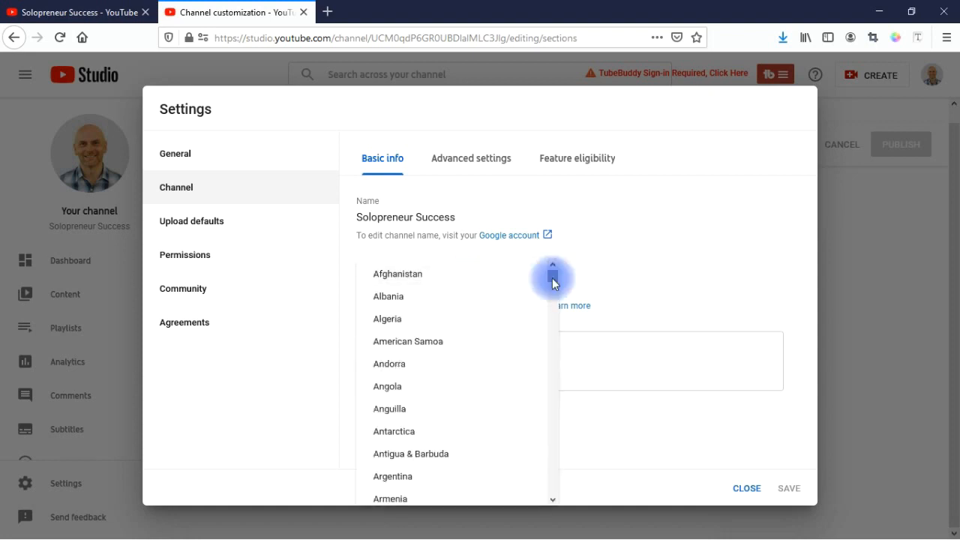
{"action": "scroll", "coordinate": [490, 350], "scroll_direction": "down", "scroll_amount": 10}
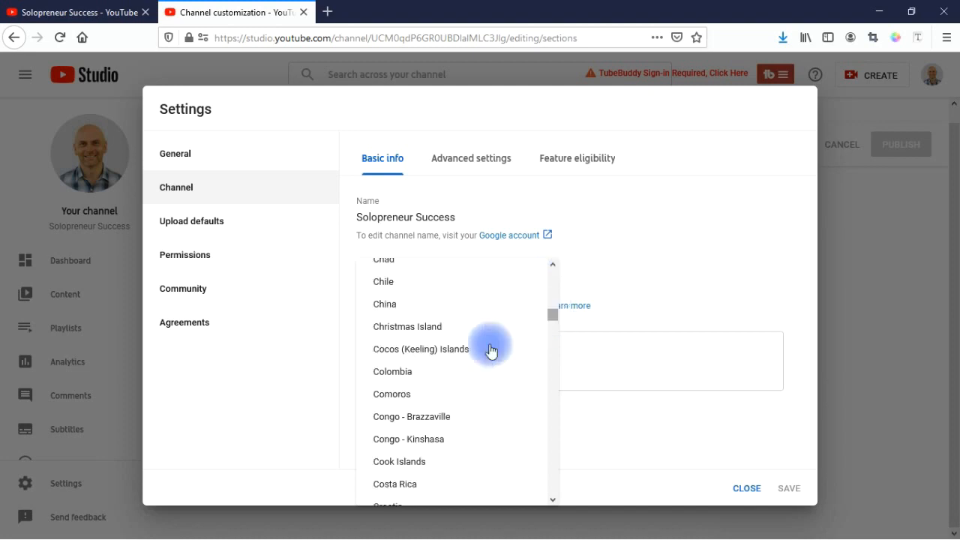
{"action": "left_click", "coordinate": [420, 371]}
{"action": "left_click", "coordinate": [403, 365]}
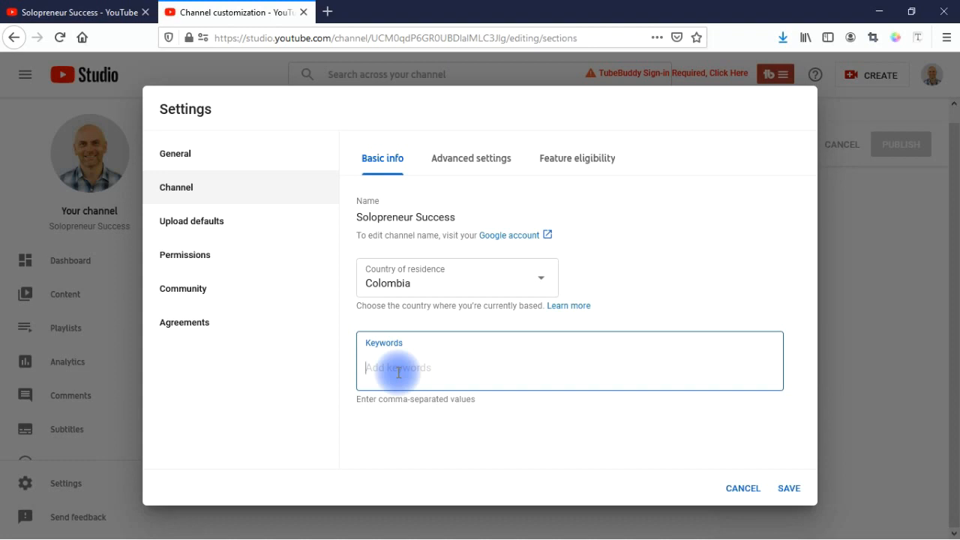
{"action": "left_click", "coordinate": [473, 164]}
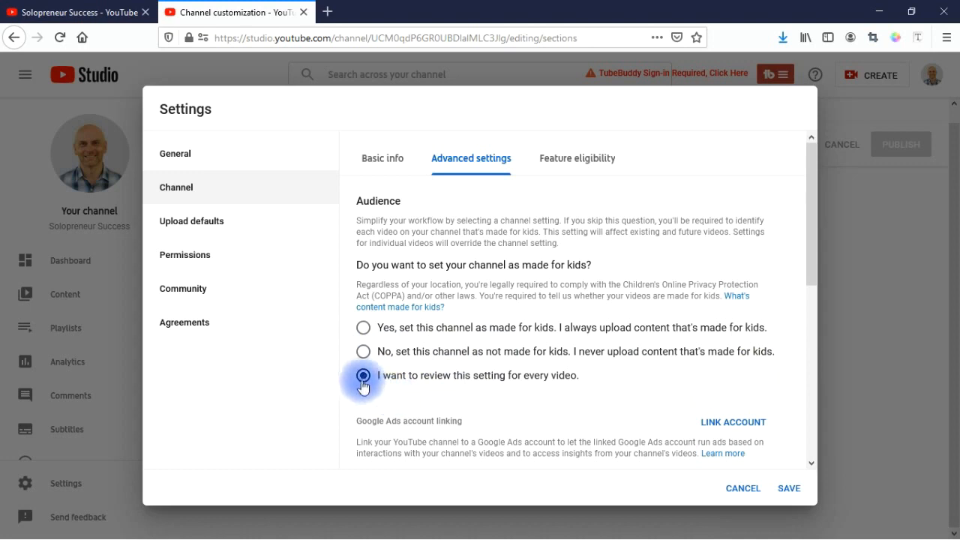
Step: Mark the channel not made for kids, hide inappropriate caption words, keep subscriber count shown
{"action": "left_click", "coordinate": [363, 352]}
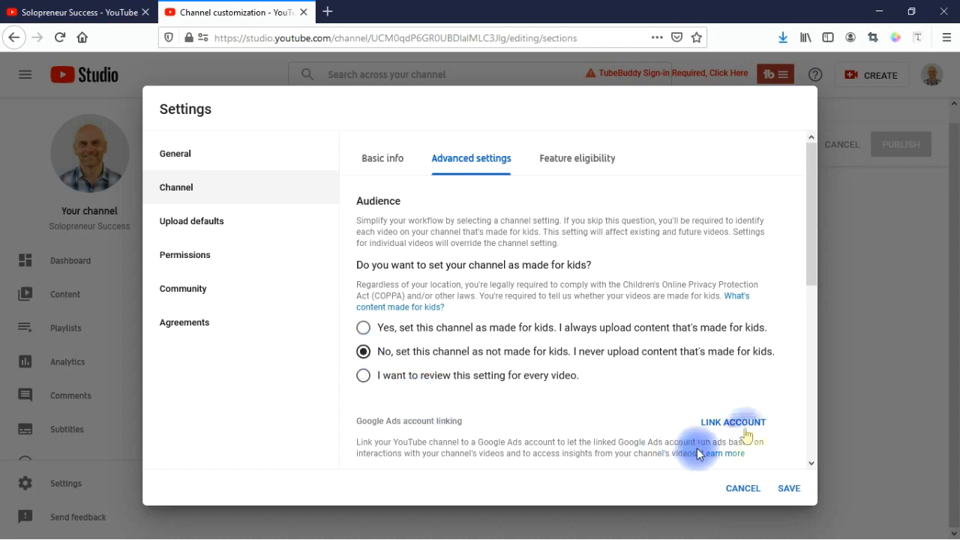
{"action": "left_click_drag", "start_coordinate": [810, 276], "coordinate": [810, 375]}
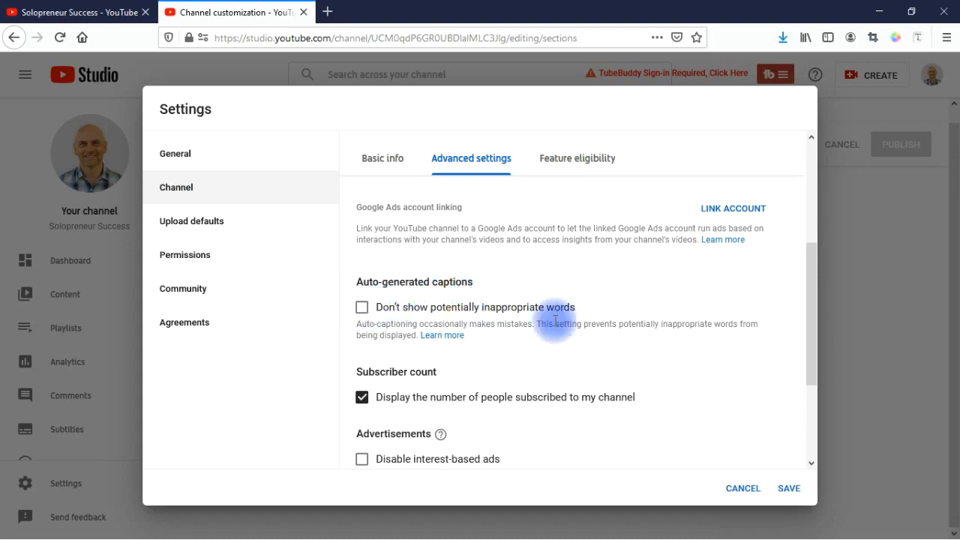
{"action": "left_click", "coordinate": [359, 308]}
{"action": "left_click", "coordinate": [362, 310]}
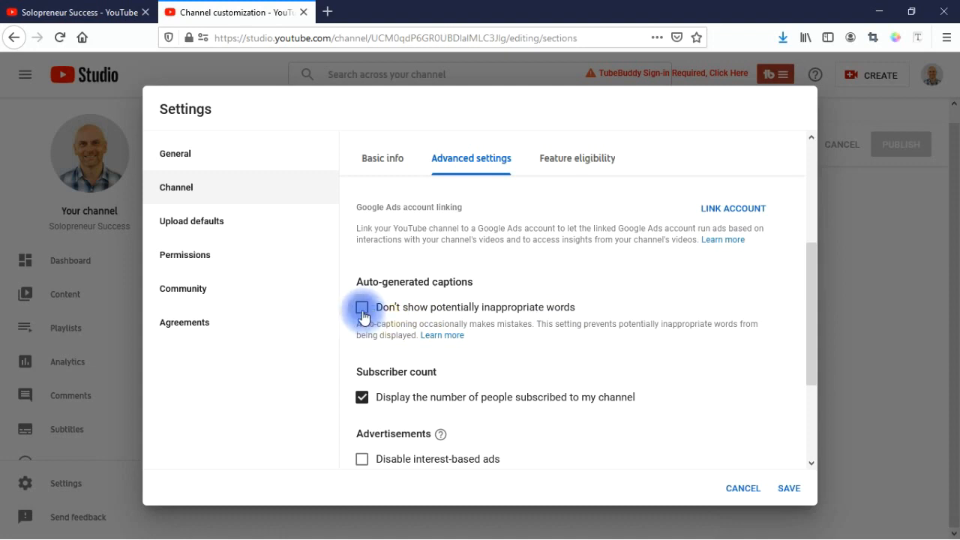
{"action": "left_click", "coordinate": [362, 312]}
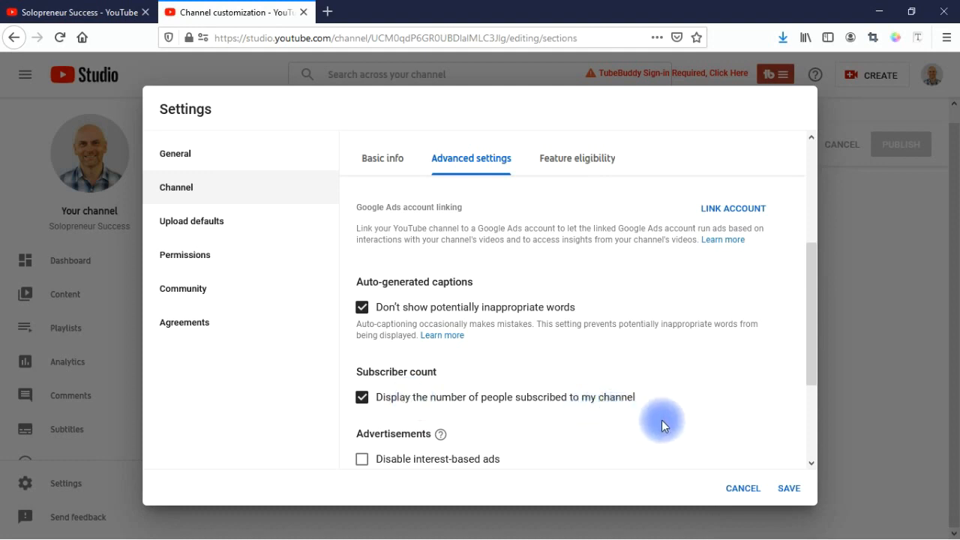
{"action": "left_click", "coordinate": [364, 399]}
{"action": "left_click", "coordinate": [370, 398]}
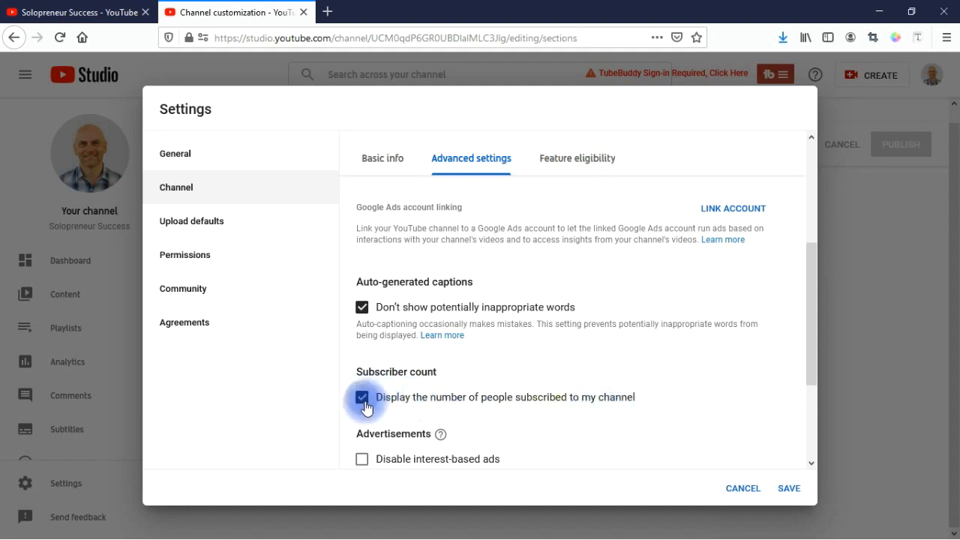
{"action": "left_click_drag", "start_coordinate": [814, 374], "coordinate": [812, 465]}
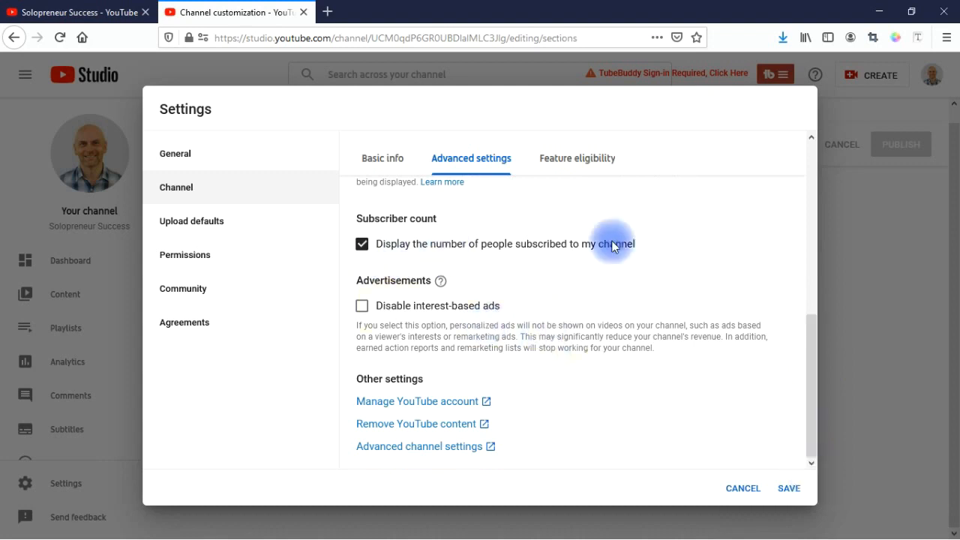
Step: Open Feature eligibility and expand the 'Features that require phone verification' card
{"action": "left_click", "coordinate": [576, 167]}
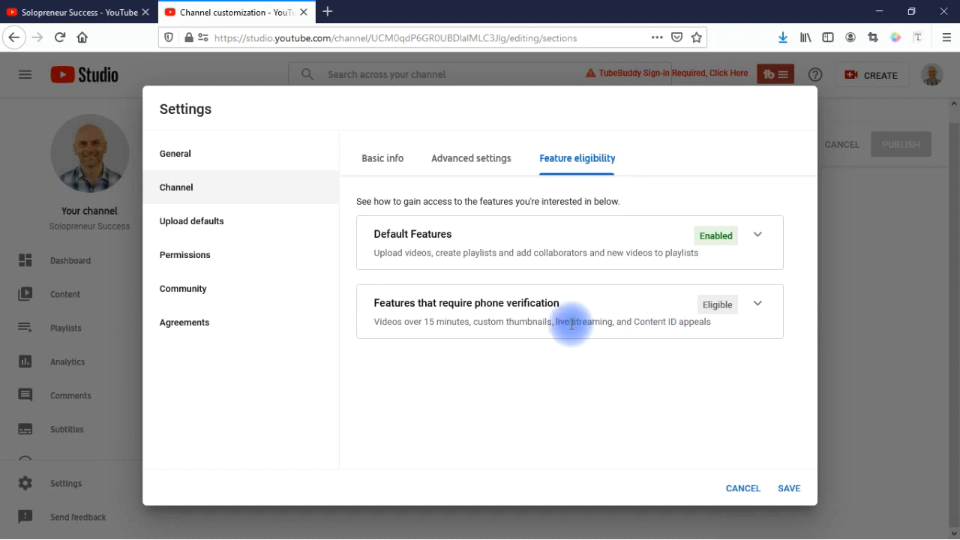
{"action": "left_click", "coordinate": [757, 305]}
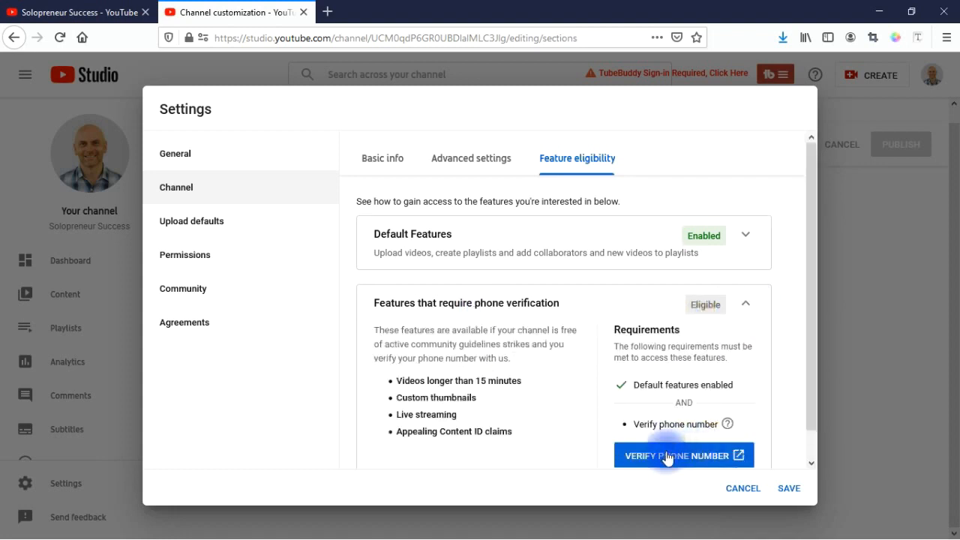
{"action": "left_click", "coordinate": [215, 227]}
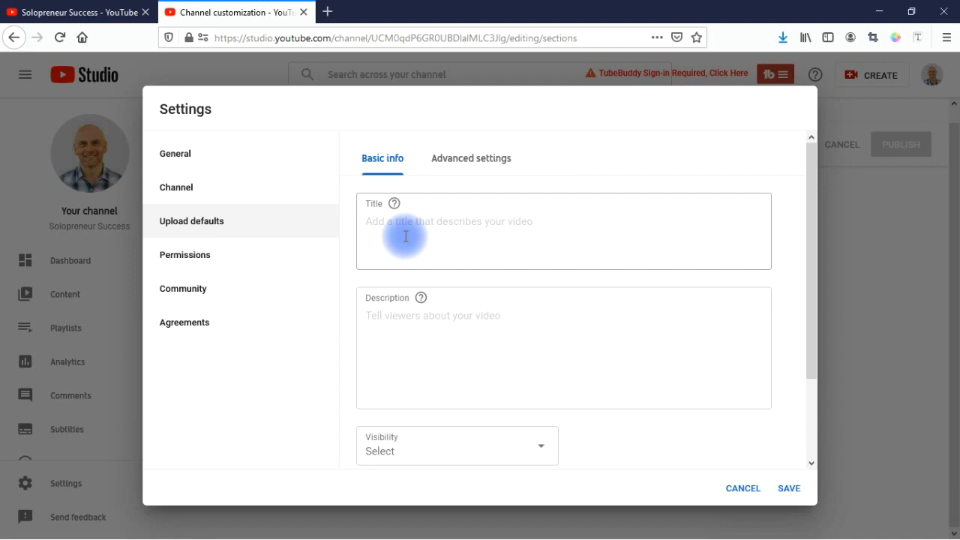
{"action": "left_click_drag", "start_coordinate": [813, 267], "coordinate": [816, 387]}
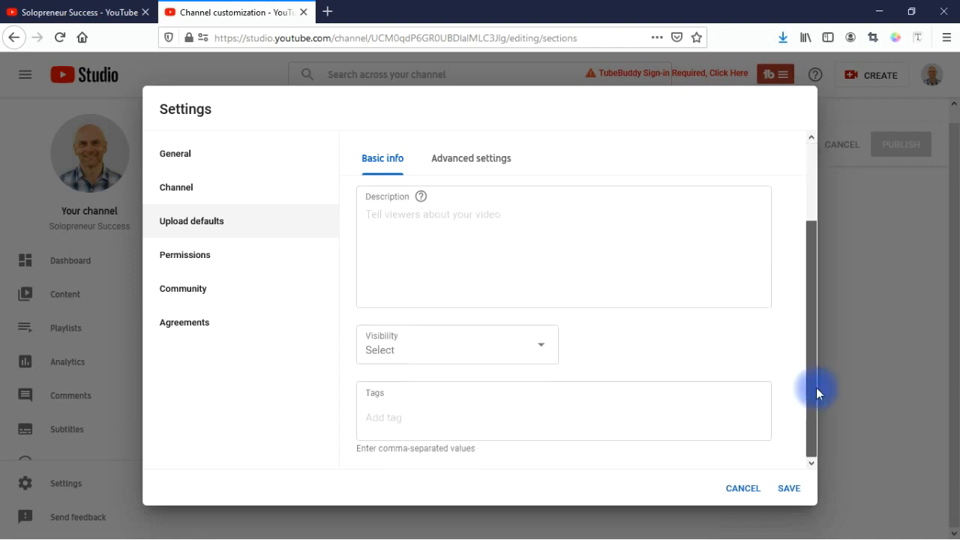
{"action": "left_click", "coordinate": [545, 356]}
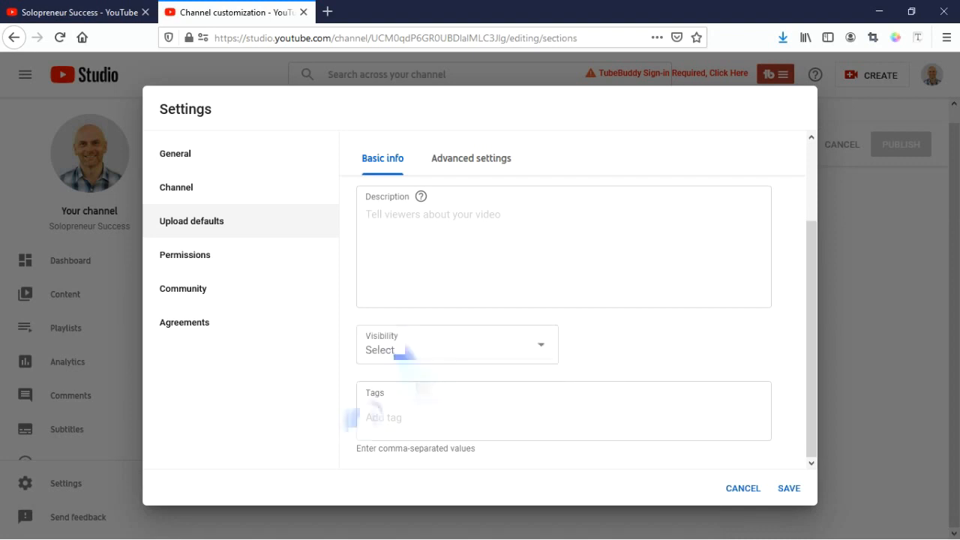
{"action": "left_click", "coordinate": [372, 421]}
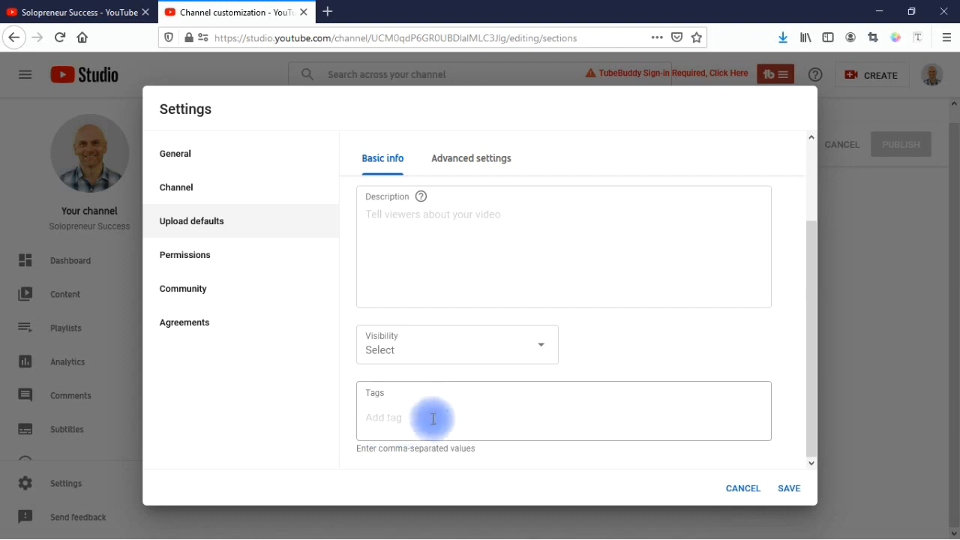
Step: In advanced upload defaults, review category, video language, title language and caption certification, leaving them unchanged
{"action": "left_click", "coordinate": [466, 169]}
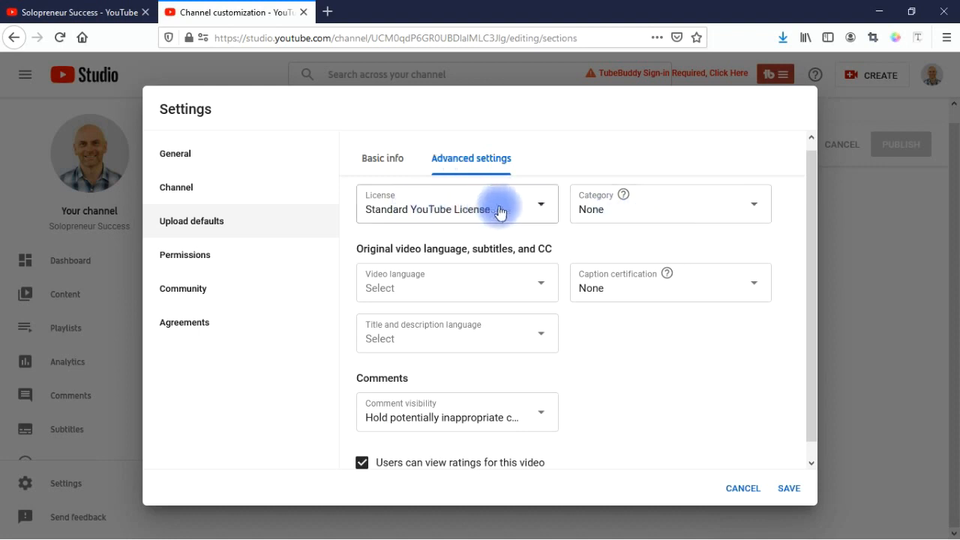
{"action": "left_click", "coordinate": [728, 216]}
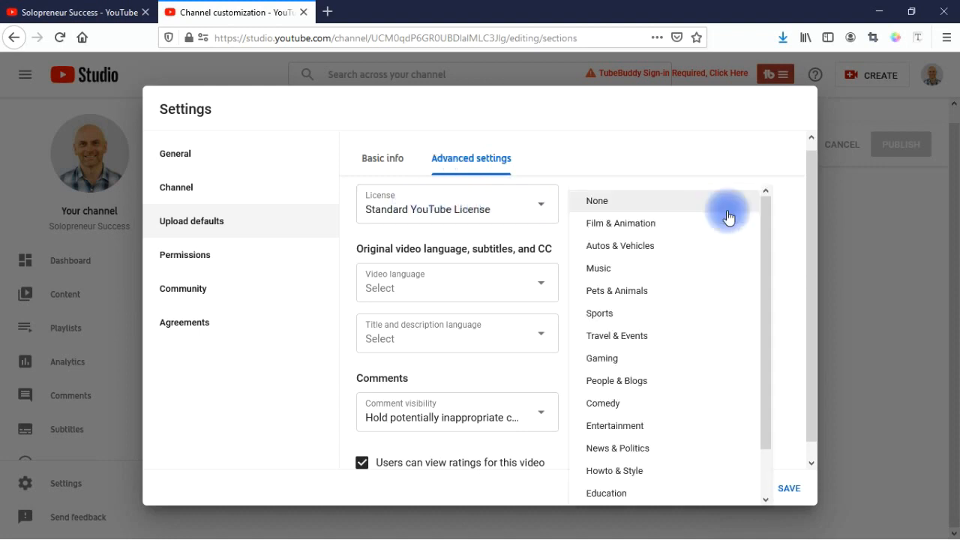
{"action": "left_click_drag", "start_coordinate": [763, 242], "coordinate": [746, 210]}
{"action": "left_click", "coordinate": [689, 150]}
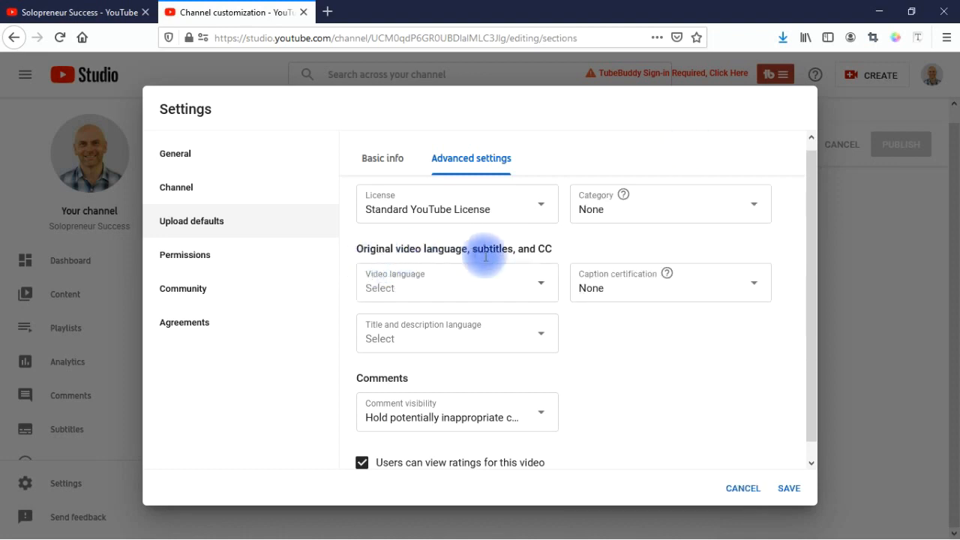
{"action": "left_click", "coordinate": [541, 288]}
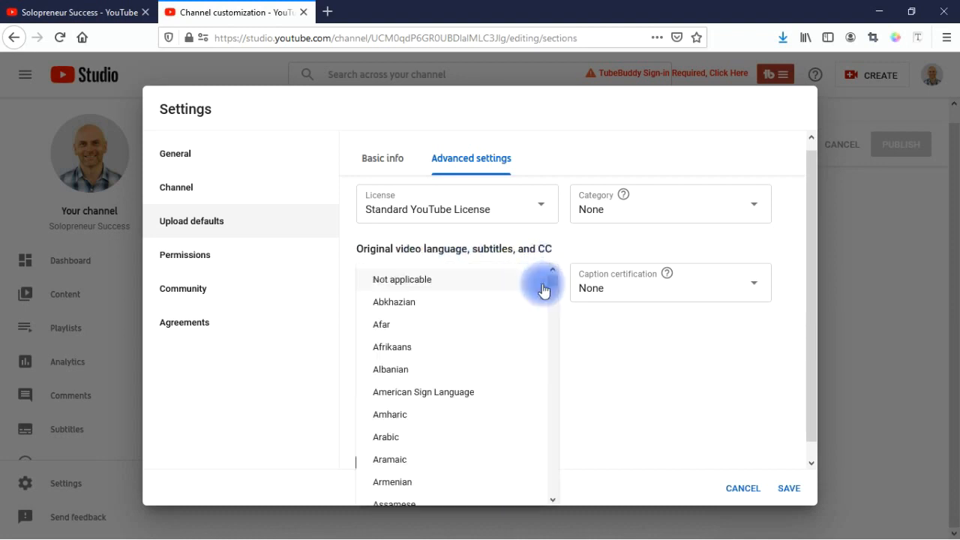
{"action": "left_click", "coordinate": [319, 332]}
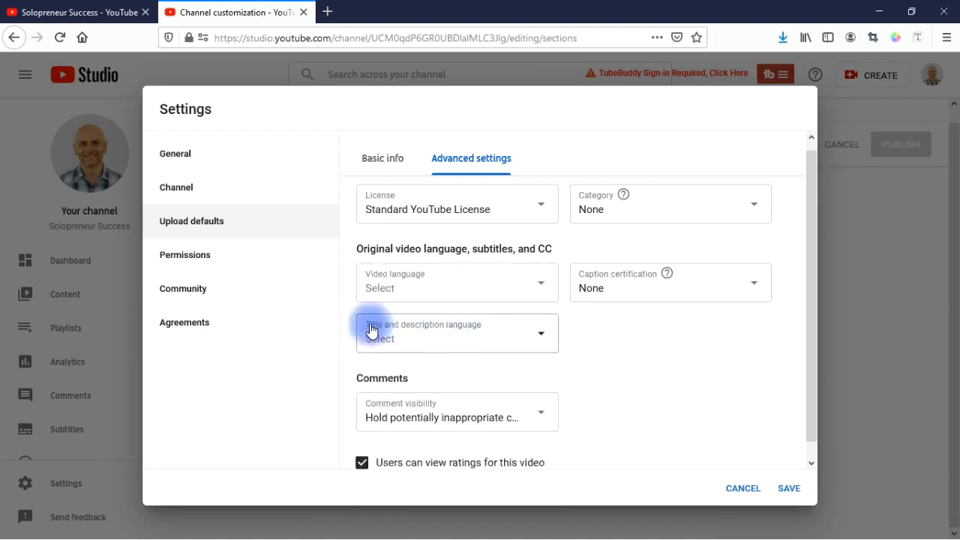
{"action": "left_click", "coordinate": [527, 346]}
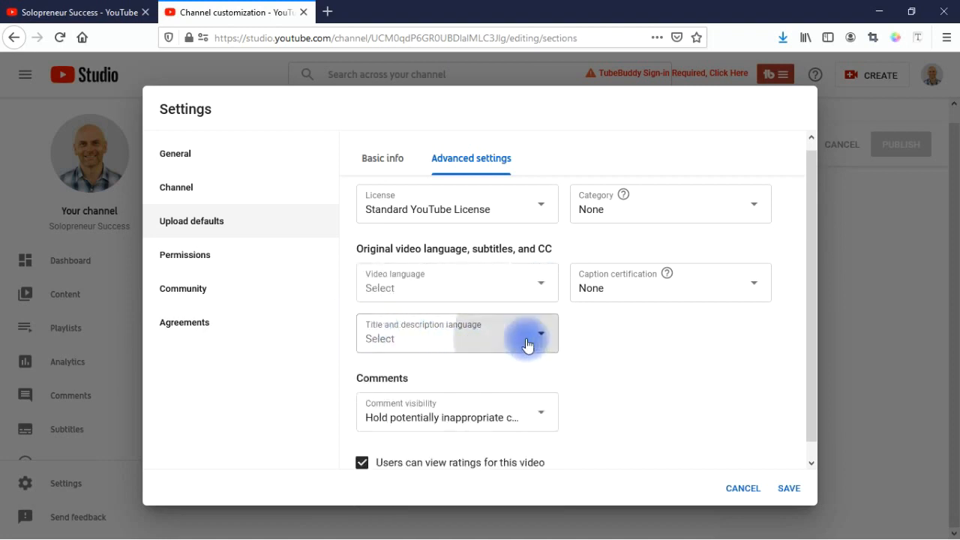
{"action": "left_click", "coordinate": [624, 304]}
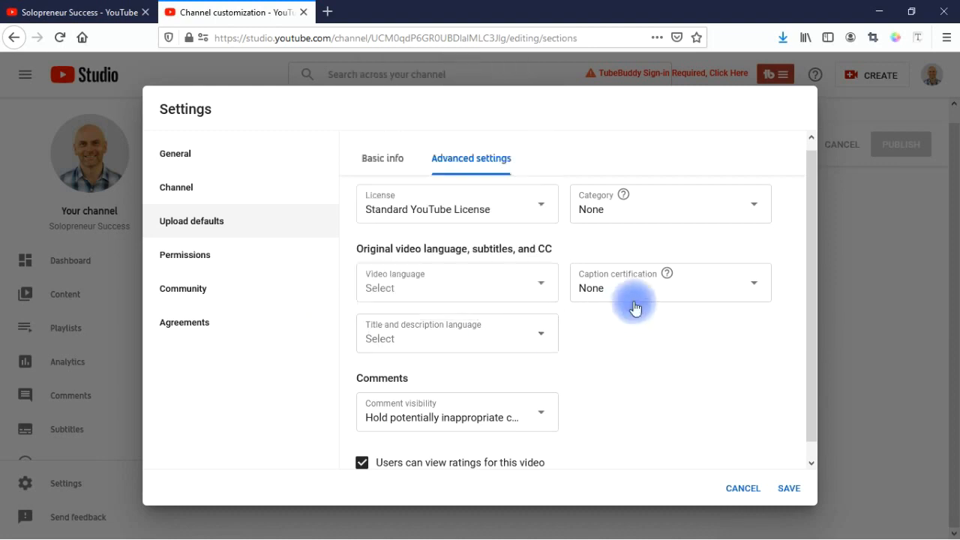
{"action": "left_click", "coordinate": [694, 292]}
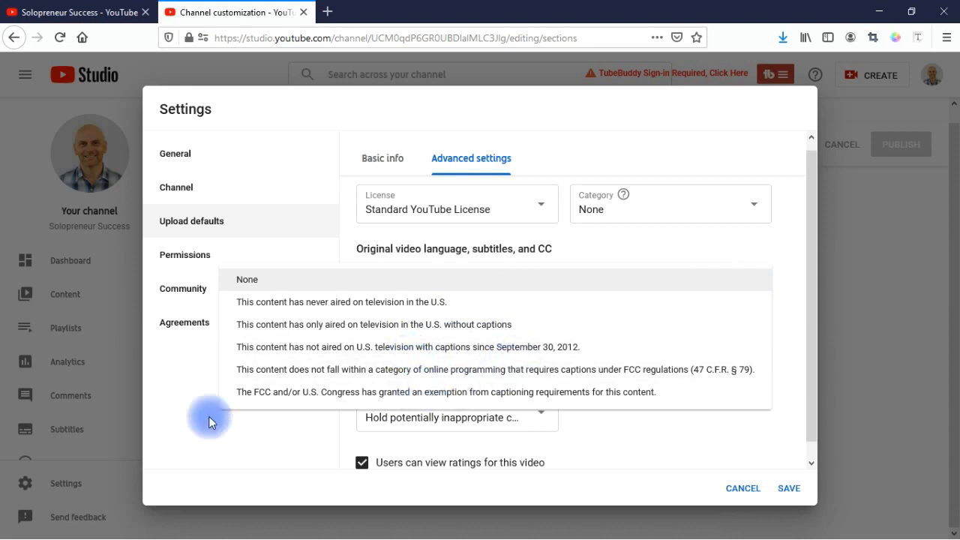
{"action": "left_click", "coordinate": [166, 411]}
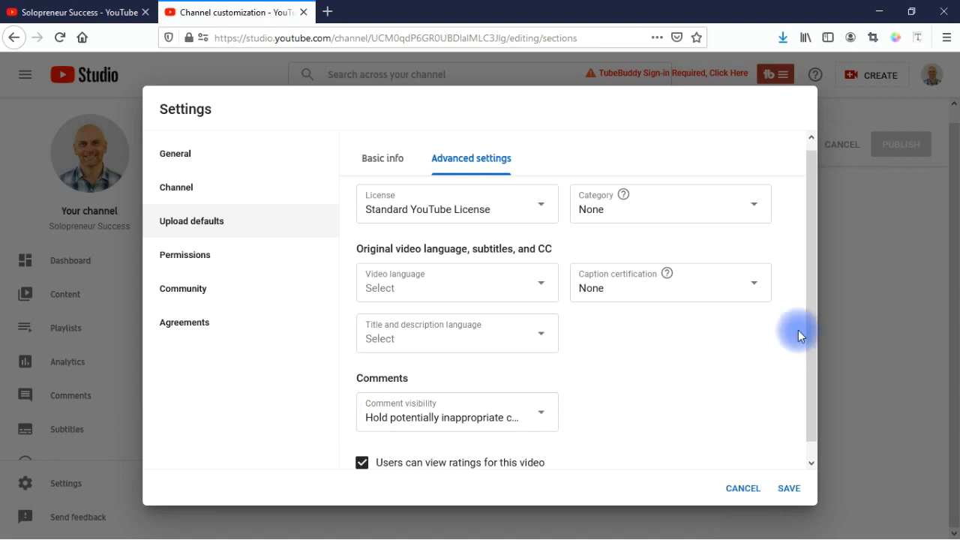
Step: Keep comments held for review when potentially inappropriate and save the upload defaults
{"action": "left_click_drag", "start_coordinate": [807, 327], "coordinate": [813, 389]}
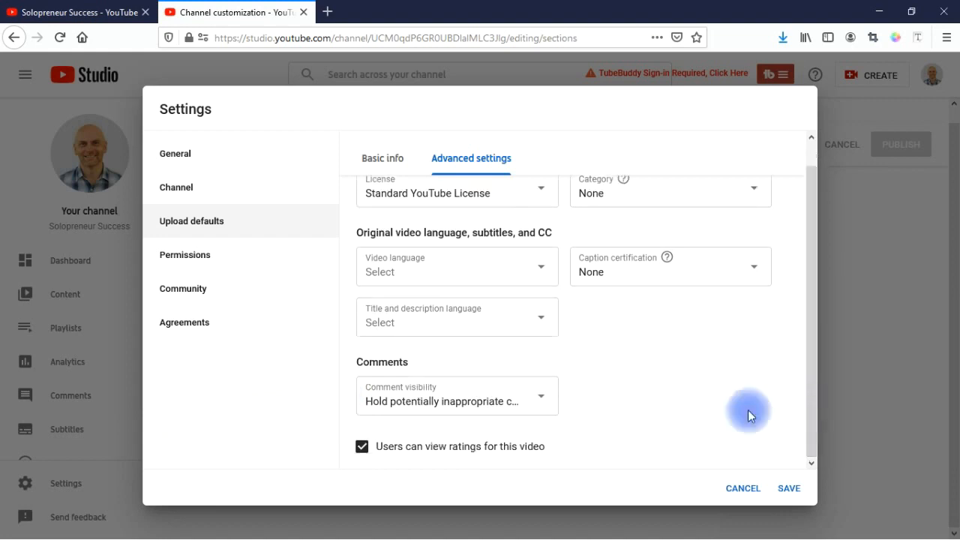
{"action": "left_click", "coordinate": [541, 401]}
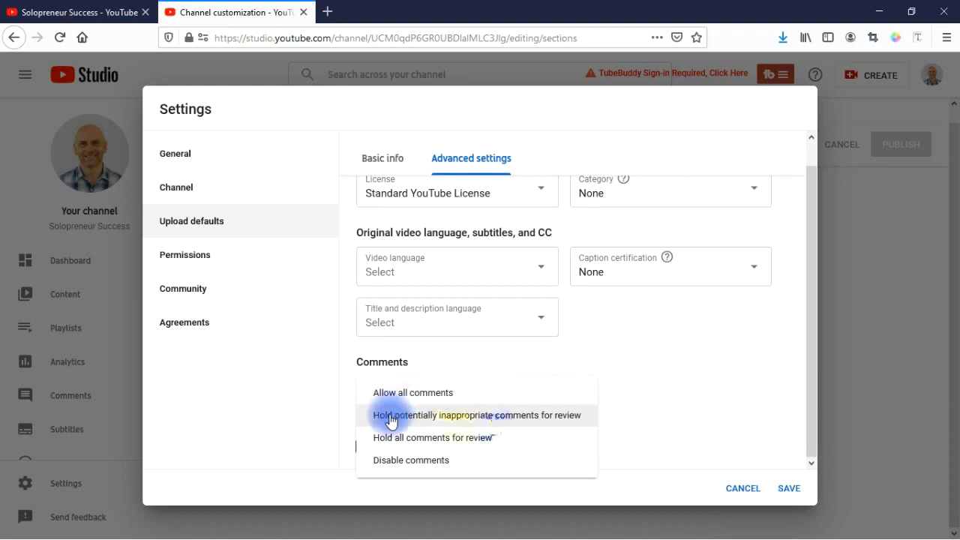
{"action": "left_click", "coordinate": [313, 410]}
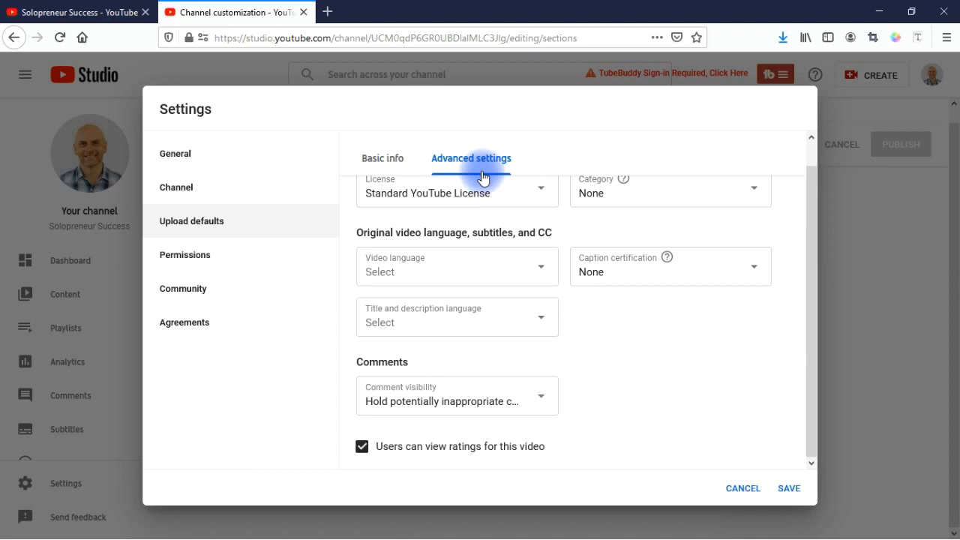
{"action": "left_click", "coordinate": [789, 488]}
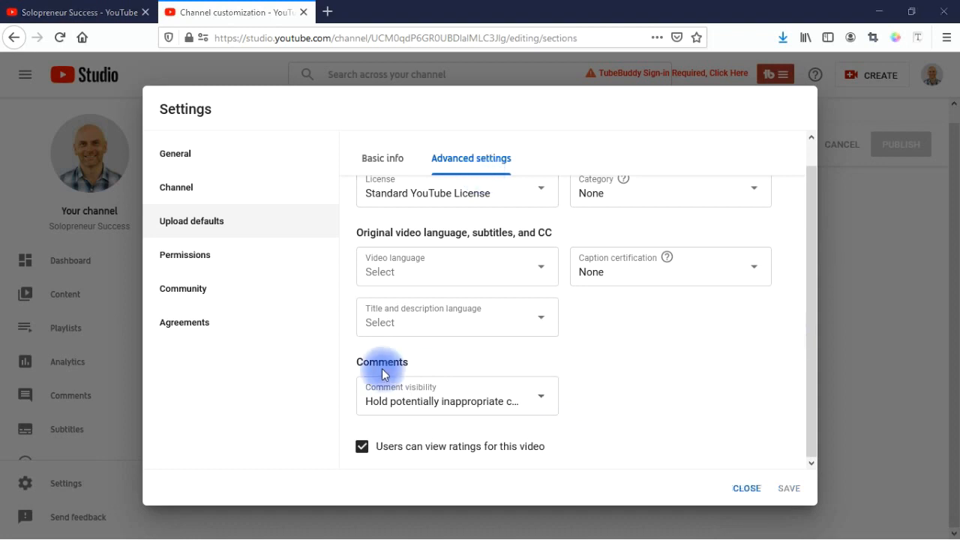
Step: Go to the Permissions section of the channel Settings
{"action": "left_click", "coordinate": [187, 256]}
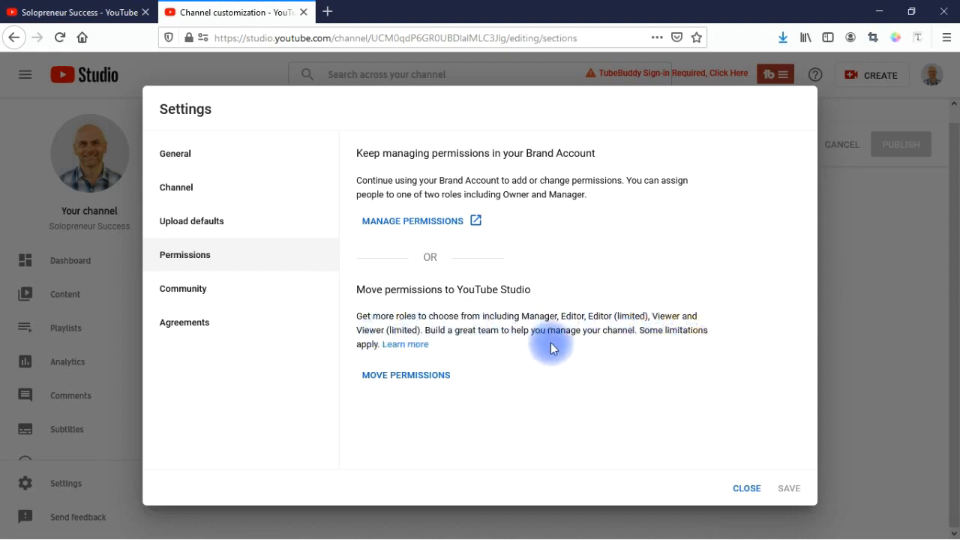
Step: Check who has access to the Brand Account and view the available roles without inviting anyone
{"action": "left_click", "coordinate": [402, 222]}
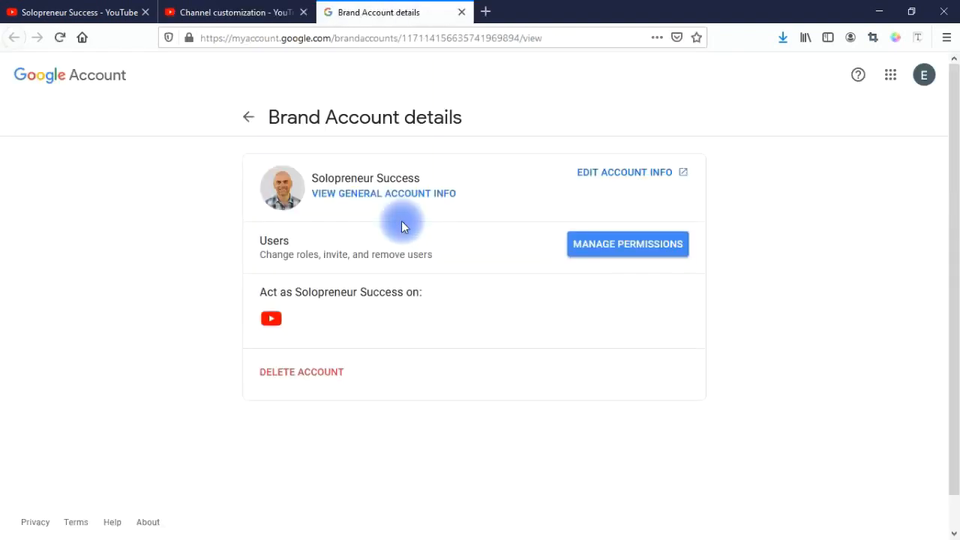
{"action": "left_click", "coordinate": [594, 250]}
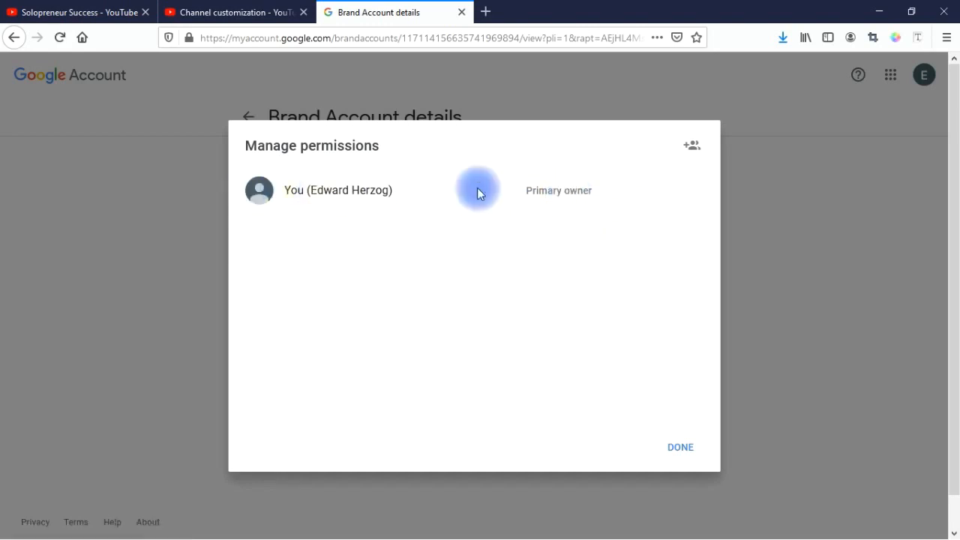
{"action": "left_click", "coordinate": [694, 149]}
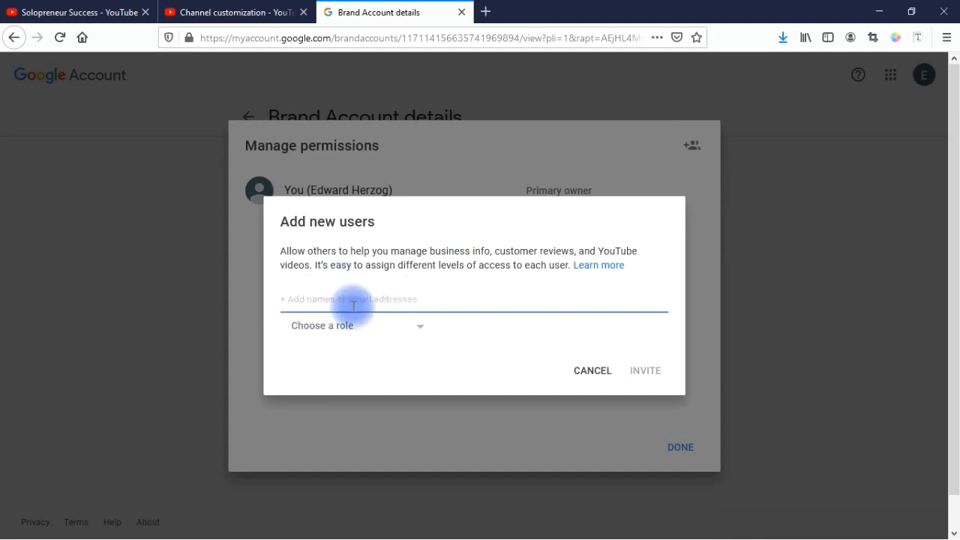
{"action": "left_click", "coordinate": [407, 335]}
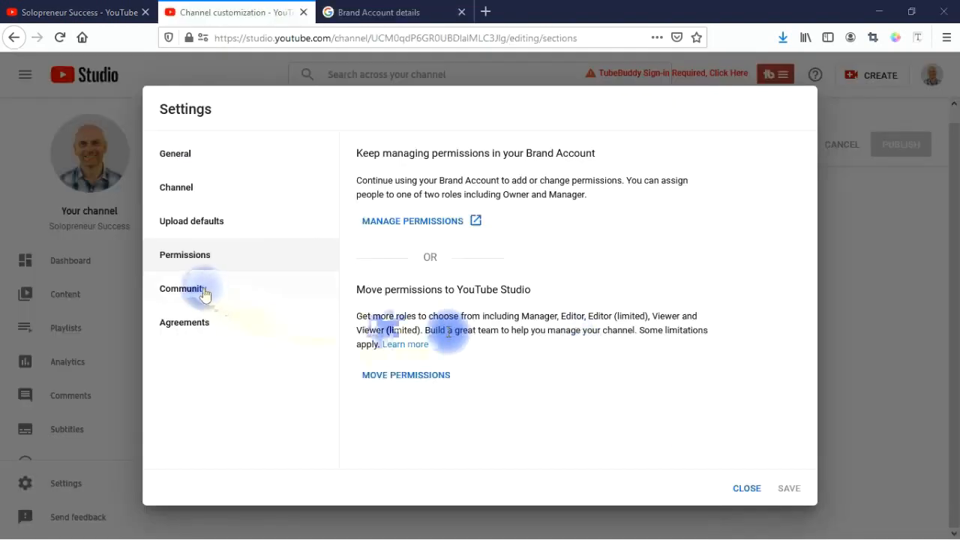
Step: Review Community Automated Filters, then view the comment Defaults for new videos
{"action": "left_click", "coordinate": [201, 292]}
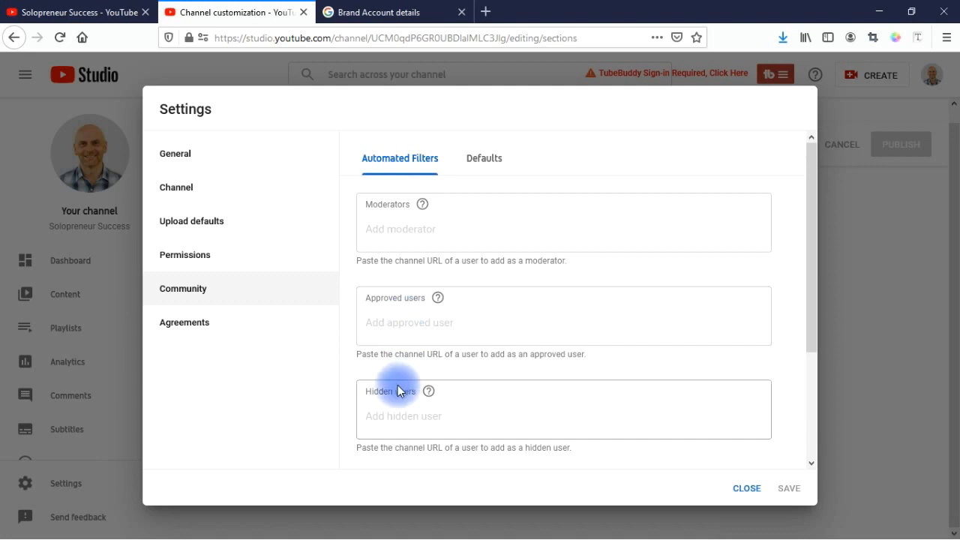
{"action": "left_click_drag", "start_coordinate": [812, 270], "coordinate": [814, 418]}
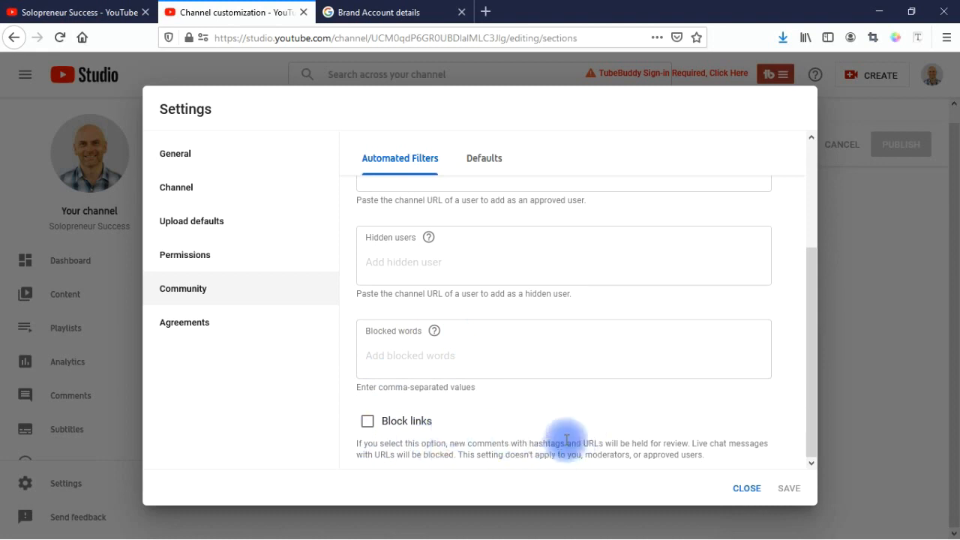
{"action": "left_click", "coordinate": [483, 158]}
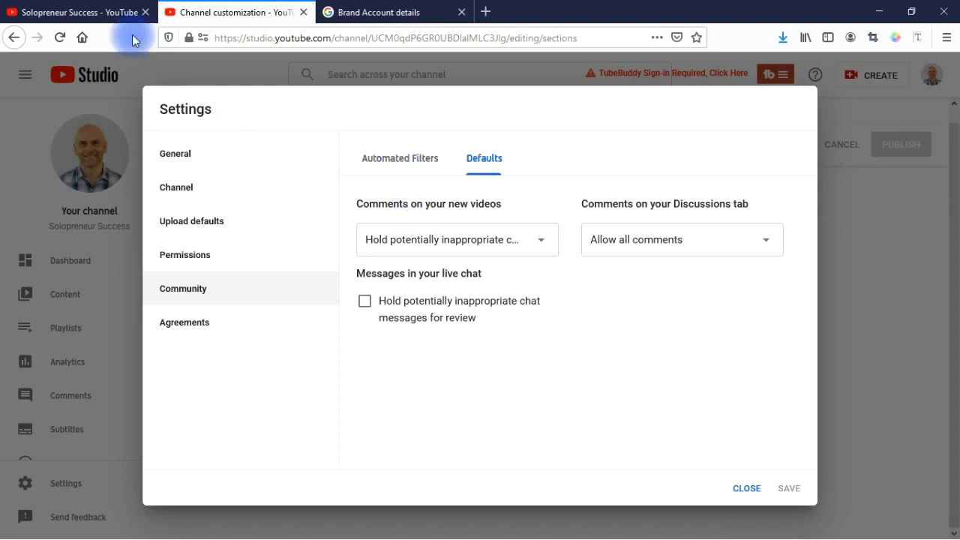
Step: Open the public Solopreneur Success channel page via Your channel in the account menu
{"action": "left_click", "coordinate": [84, 12]}
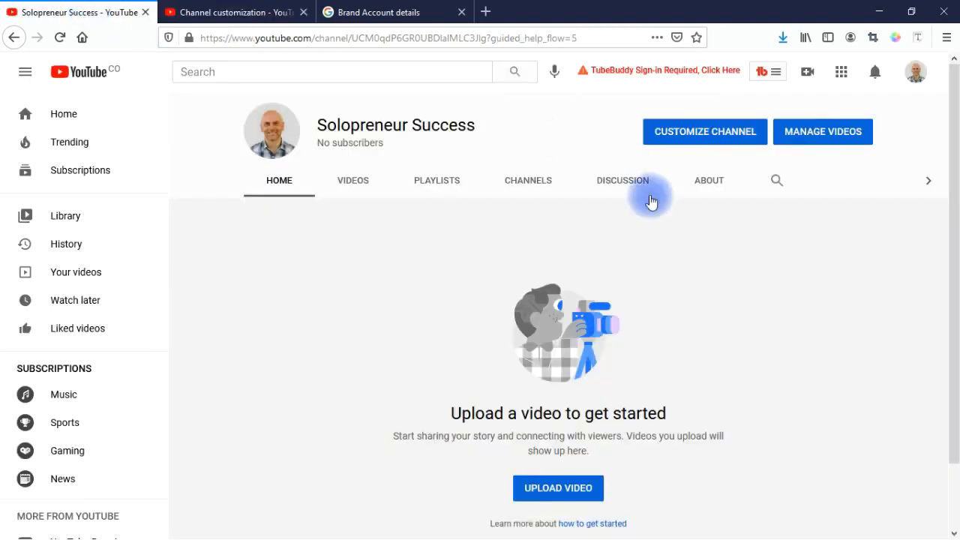
{"action": "left_click", "coordinate": [914, 78]}
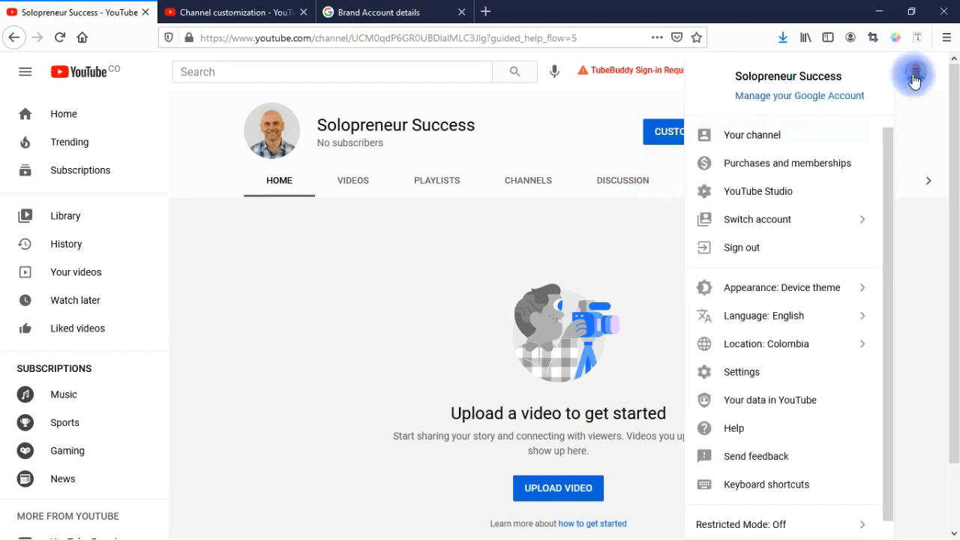
{"action": "left_click", "coordinate": [913, 78]}
{"action": "left_click", "coordinate": [912, 75]}
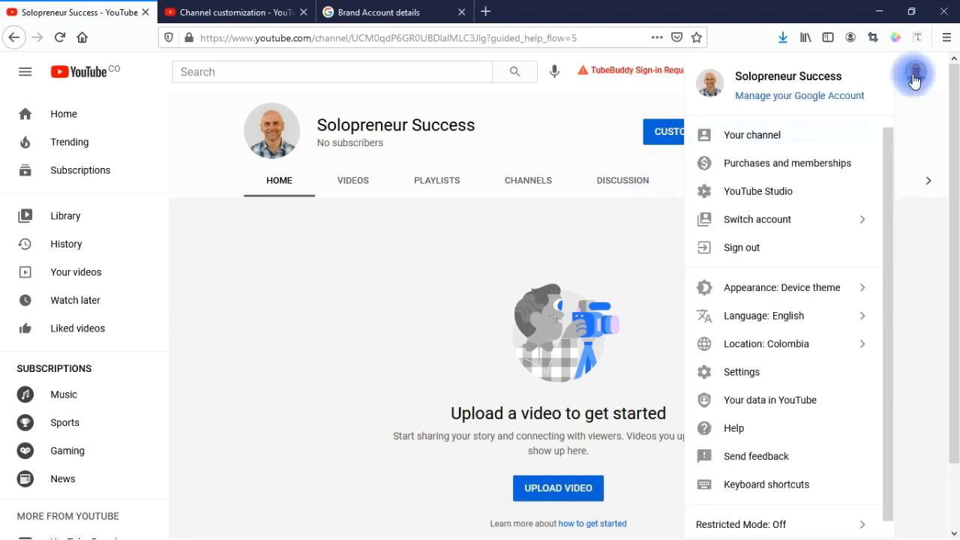
{"action": "left_click", "coordinate": [757, 134]}
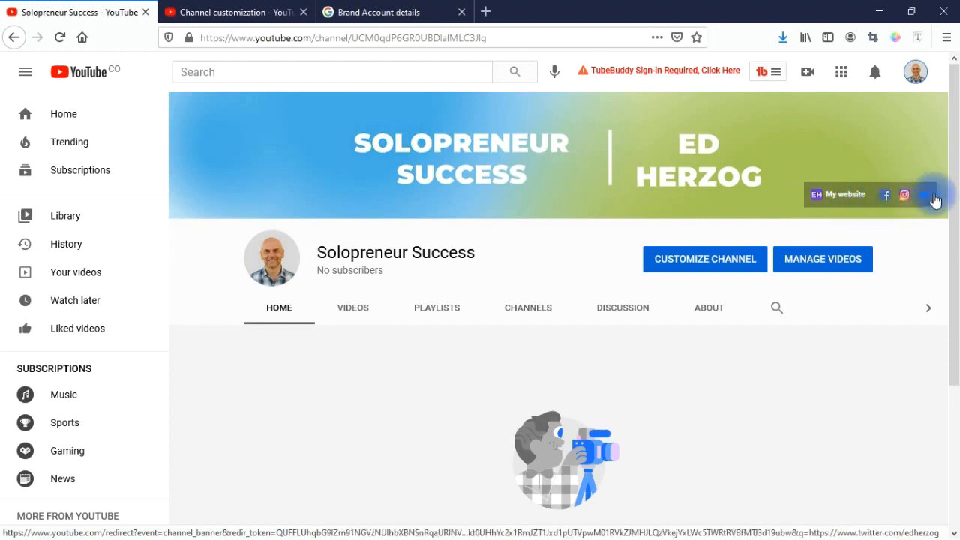
{"action": "left_click_drag", "start_coordinate": [955, 157], "coordinate": [956, 161]}
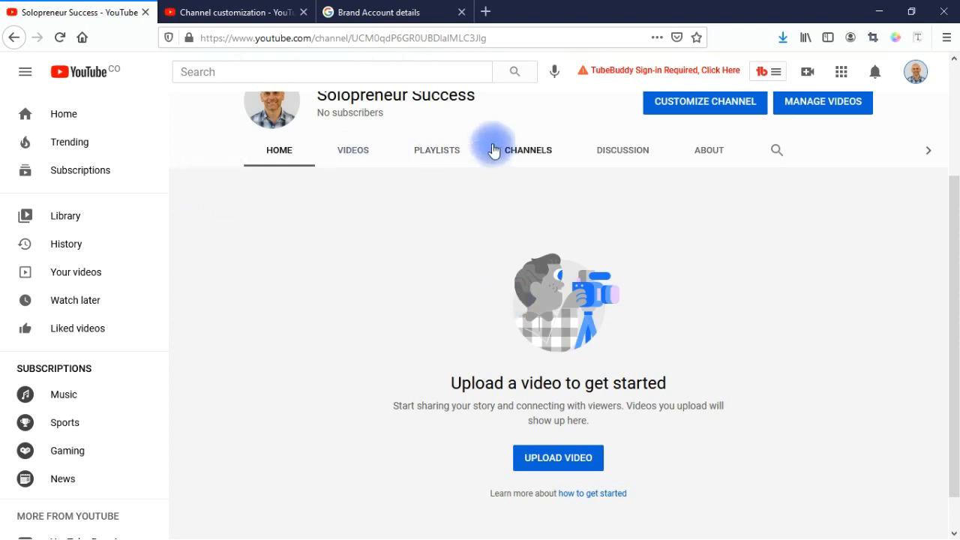
Step: Browse the Channels, Discussion and About tabs, ending on the channel links
{"action": "left_click", "coordinate": [528, 162]}
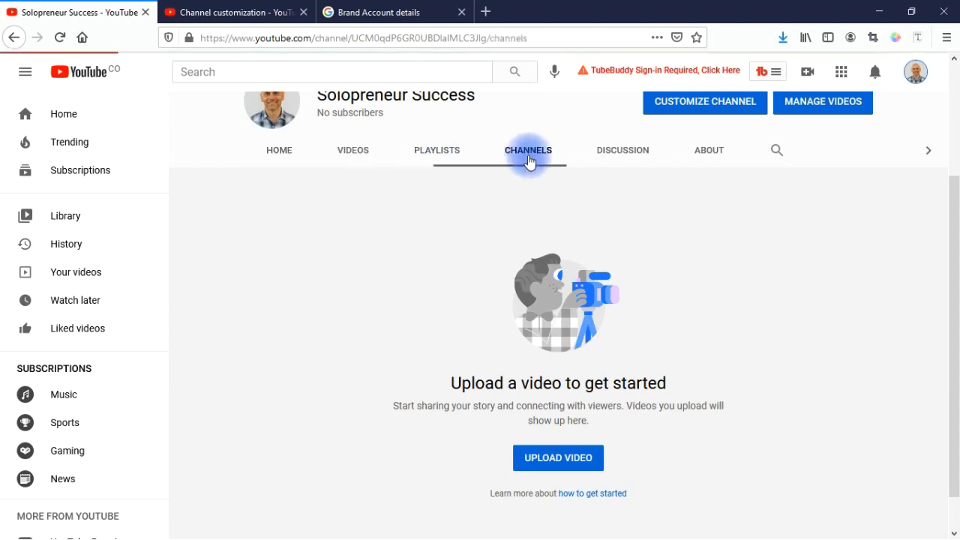
{"action": "left_click", "coordinate": [622, 308]}
{"action": "left_click", "coordinate": [696, 250]}
{"action": "left_click_drag", "start_coordinate": [954, 229], "coordinate": [949, 467]}
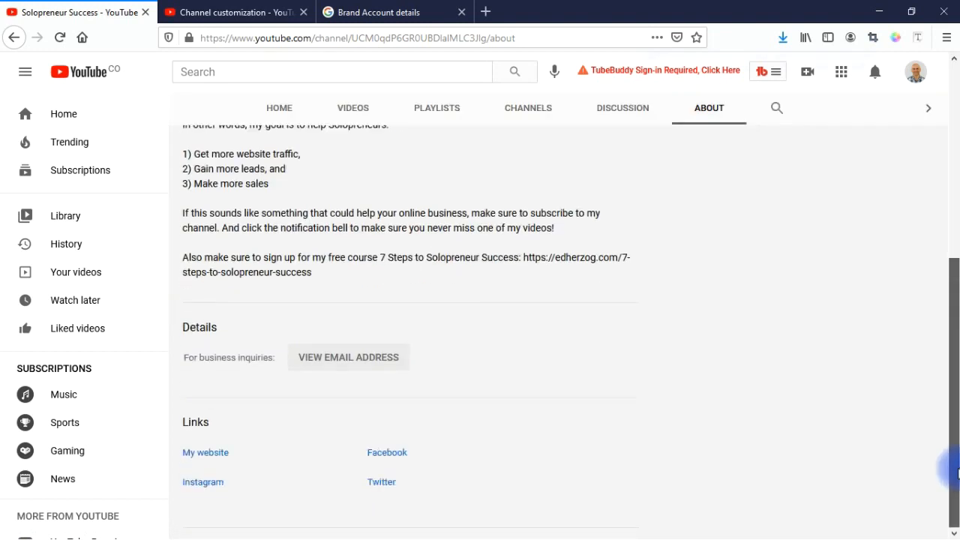